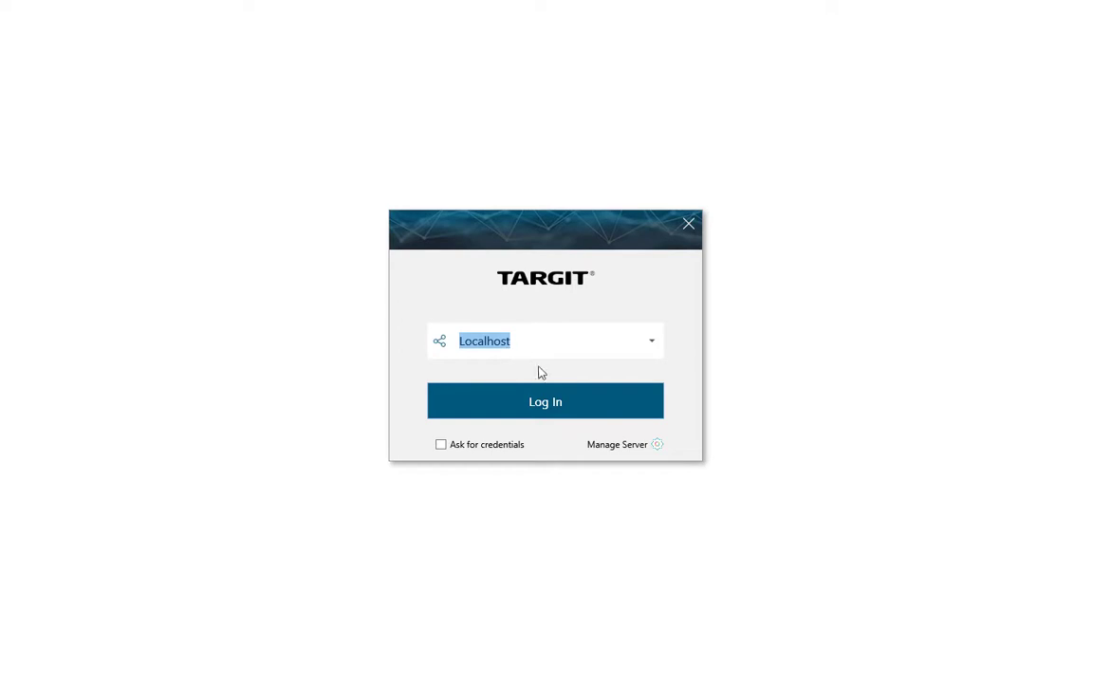
Step: Log in to the Localhost server and open the Charts folder within the shared TARGIT Demo folder
left_click(567, 403)
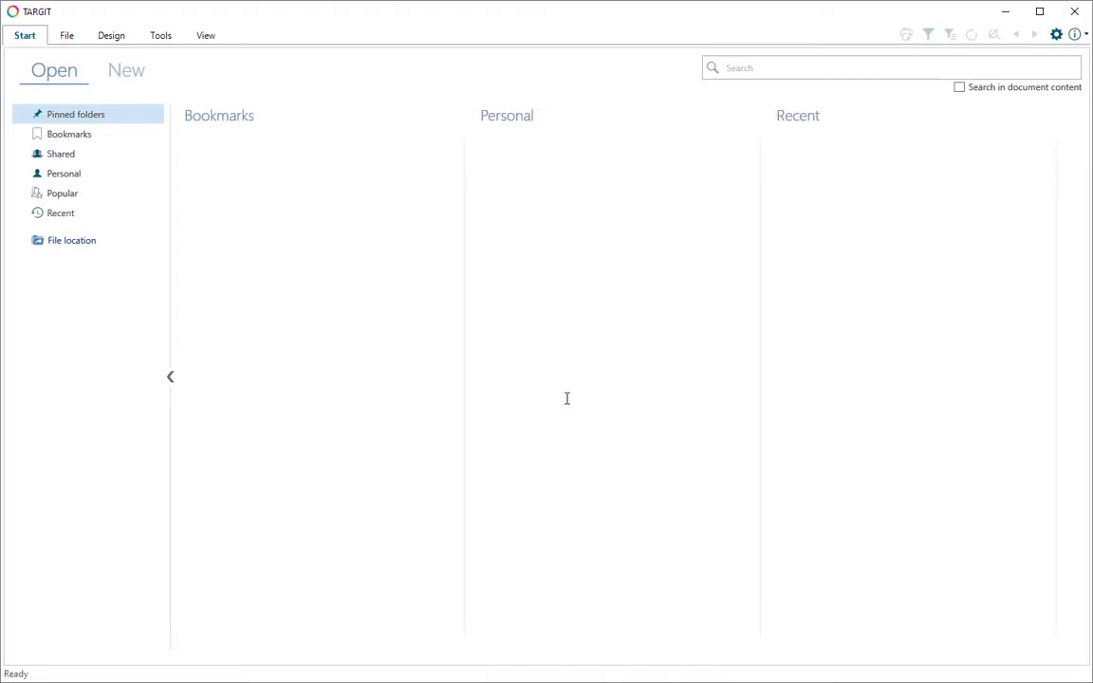
left_click(22, 157)
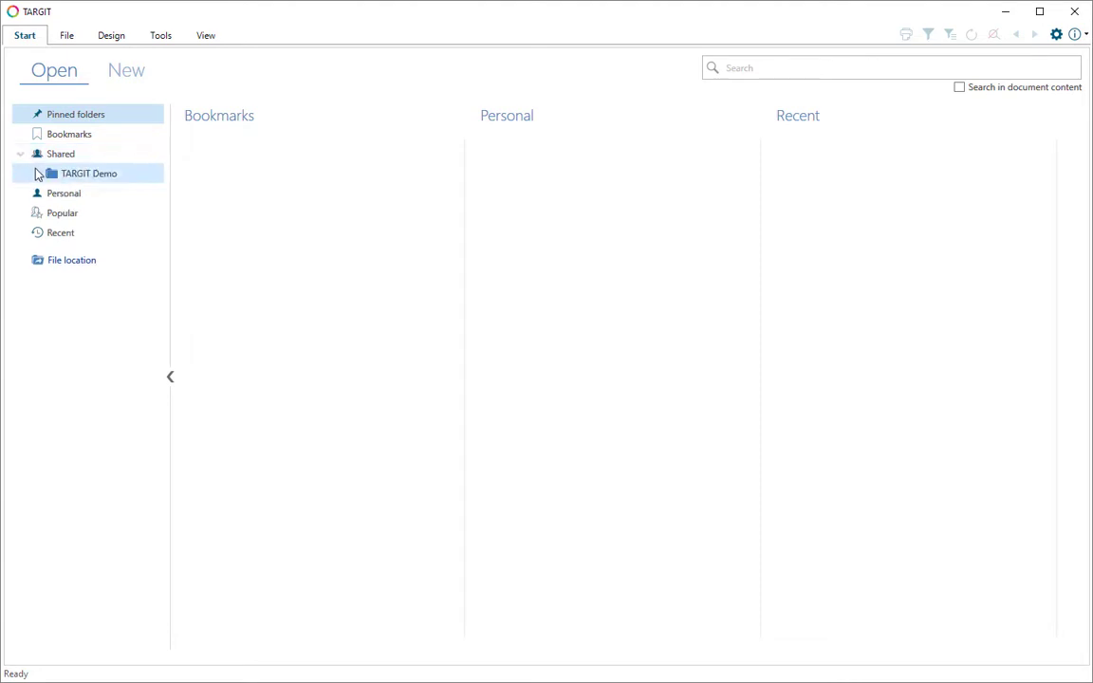
left_click(38, 176)
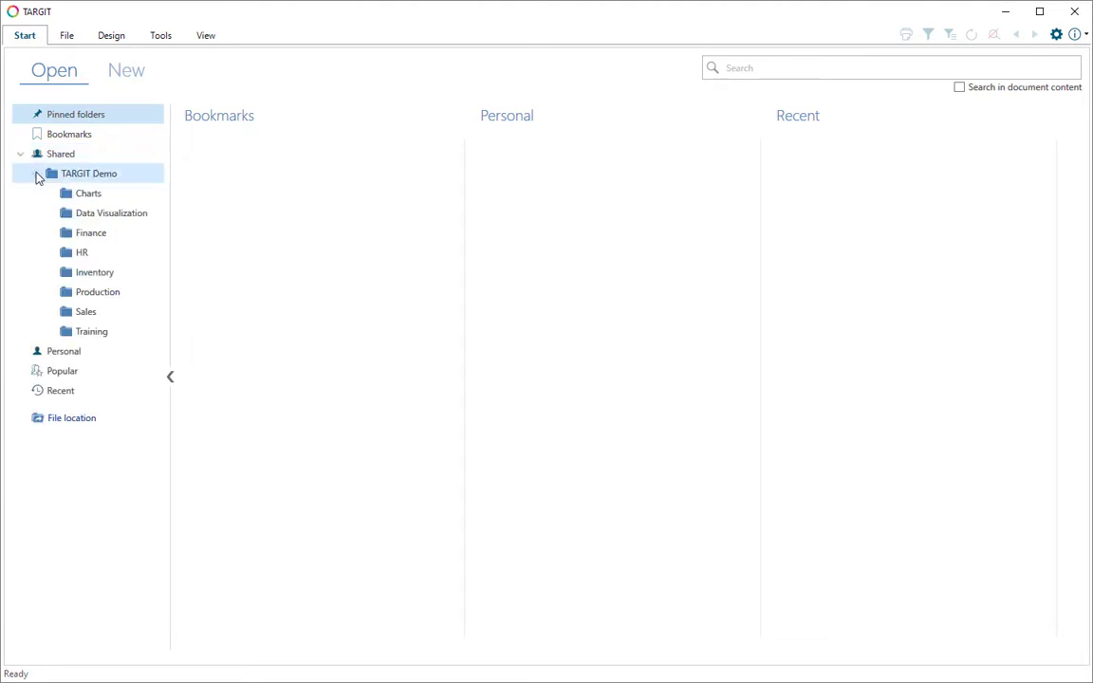
left_click(91, 196)
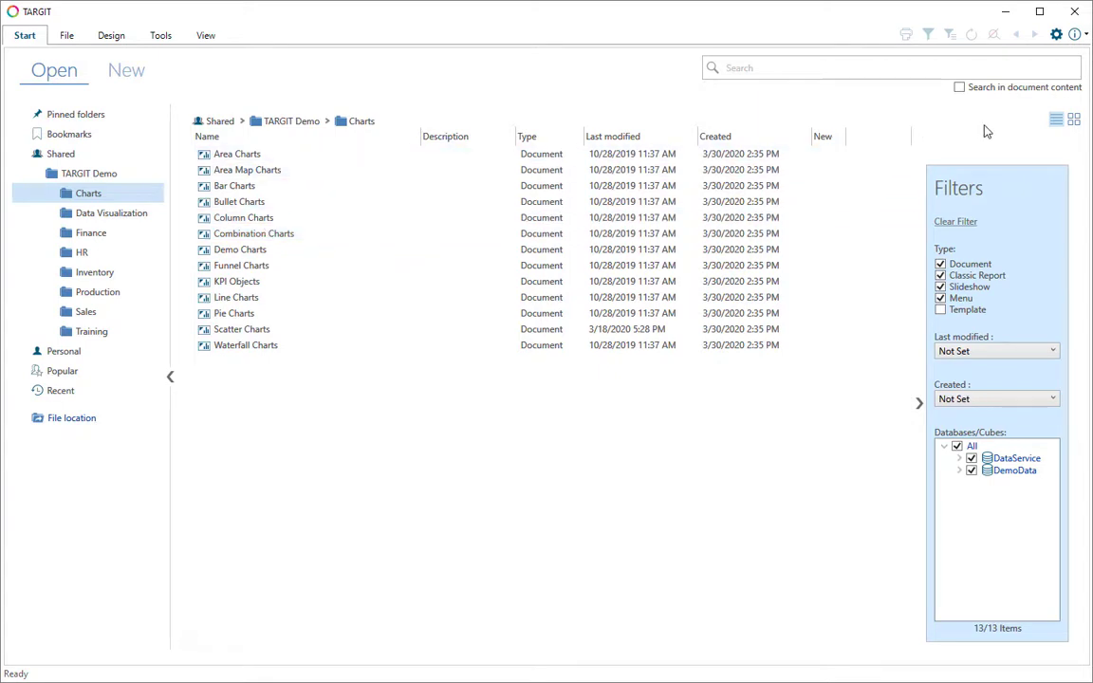
Step: Show the documents of the Charts folder as thumbnails and look through them
left_click(1070, 126)
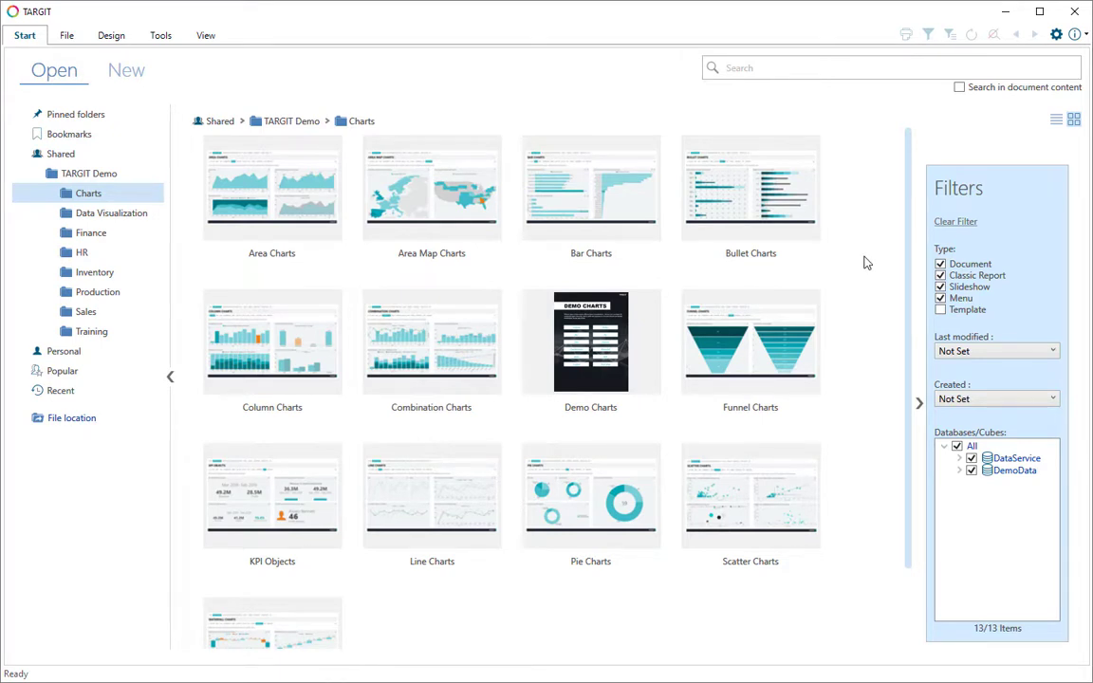
scroll(866, 270, "down", 1)
scroll(866, 275, "up", 1)
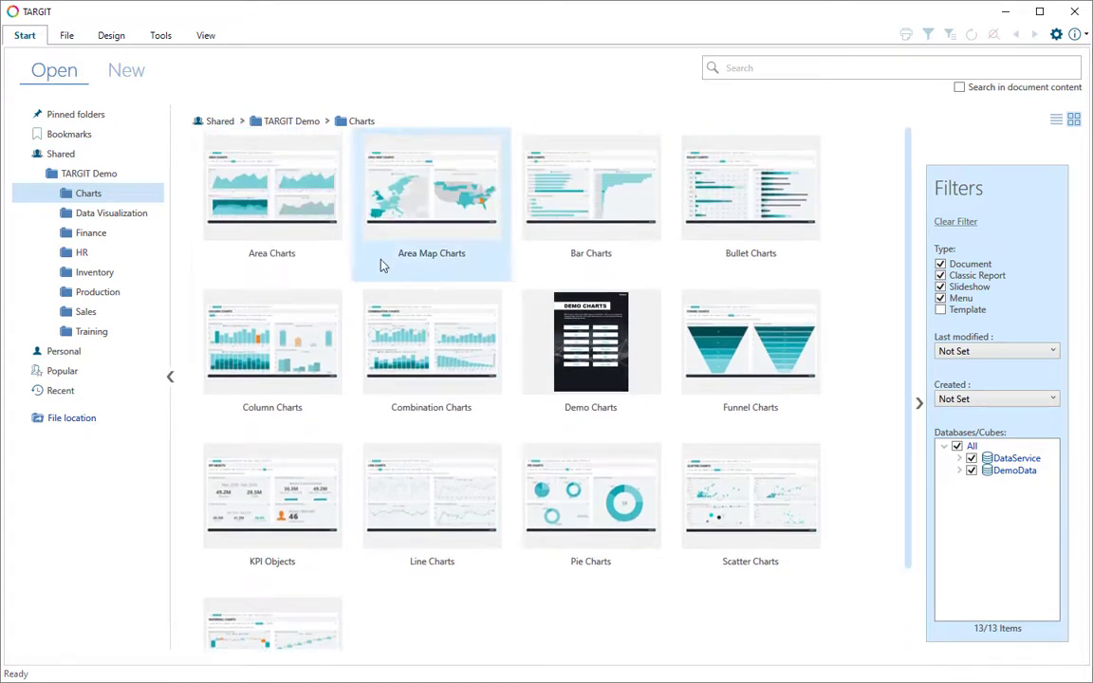
Step: Open the Simple Revenue Analysis document from the Training folder of TARGIT Demo
left_click(84, 313)
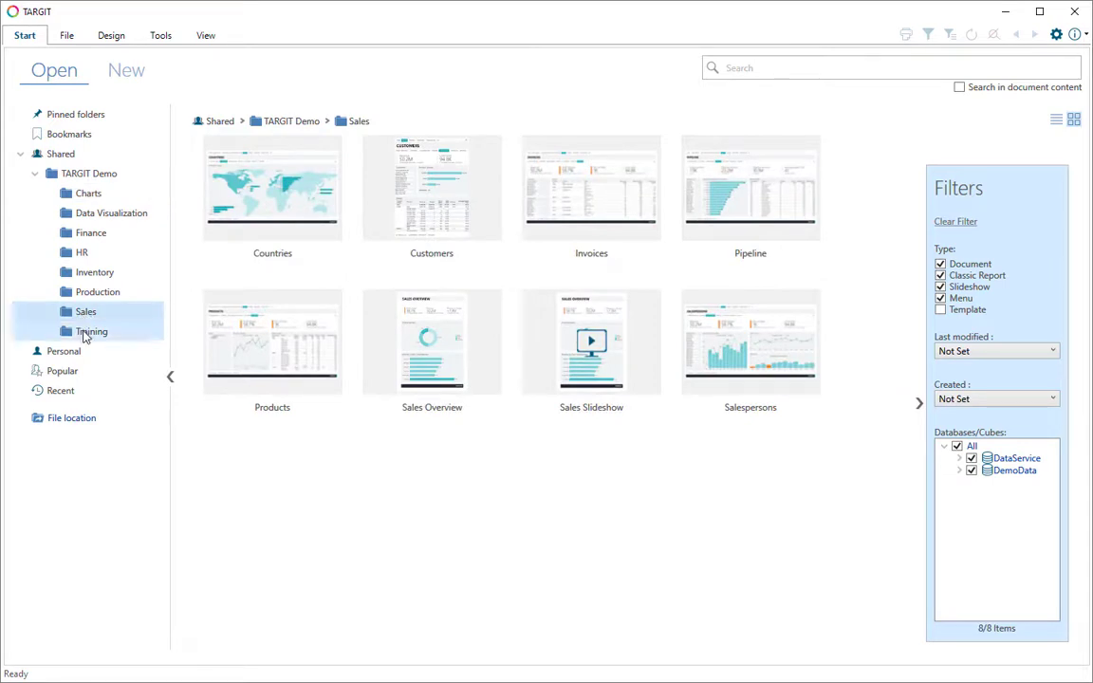
left_click(86, 334)
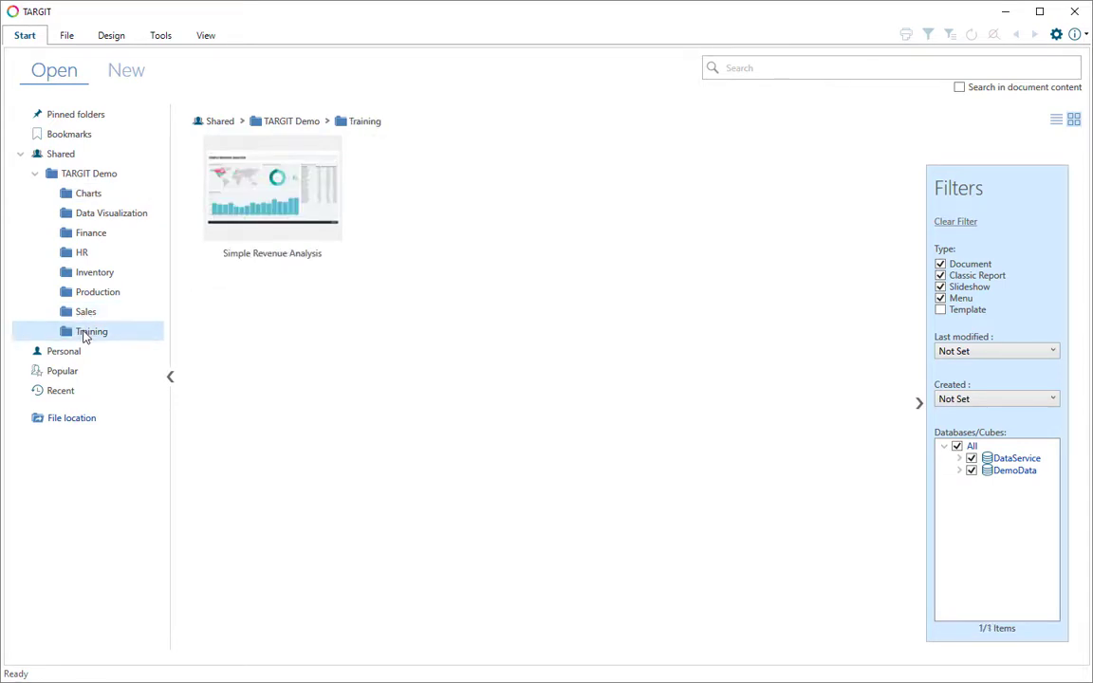
double_click(305, 231)
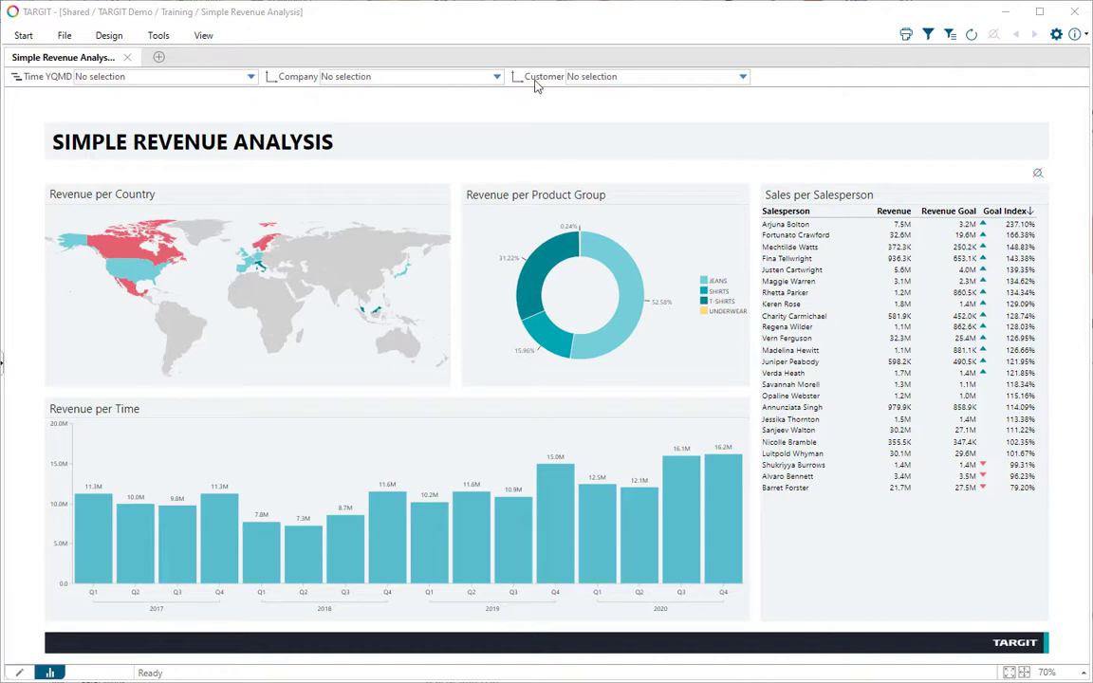
Step: Filter the report's Time YQMD criterion to 2019 and show the applied criteria below each object
left_click(251, 78)
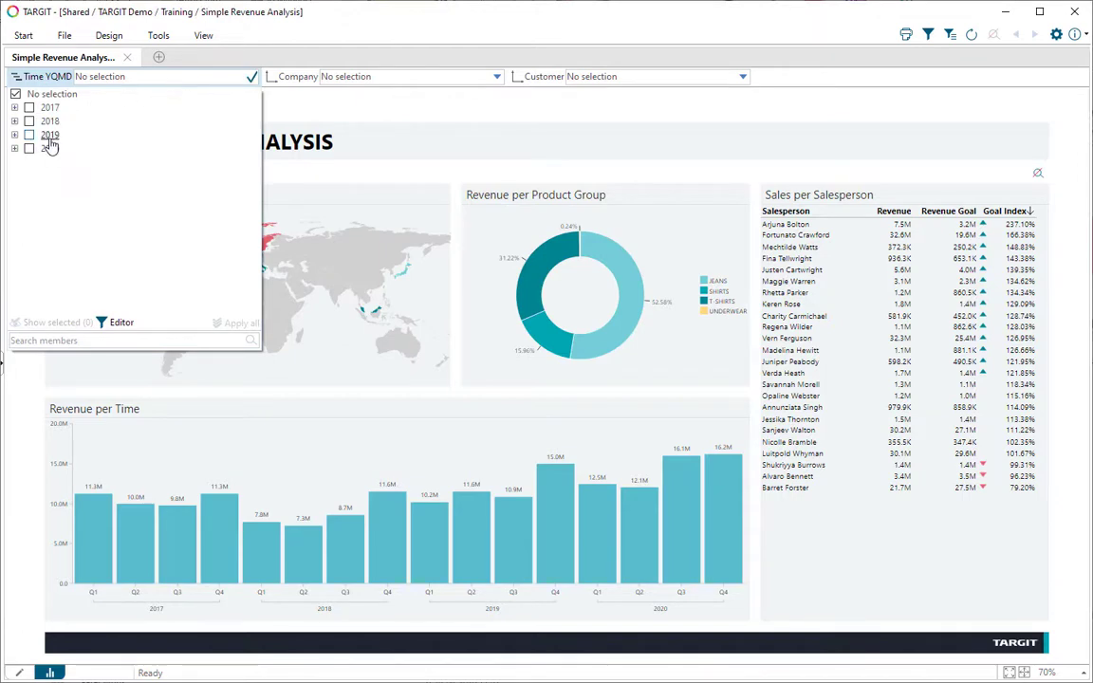
left_click(49, 137)
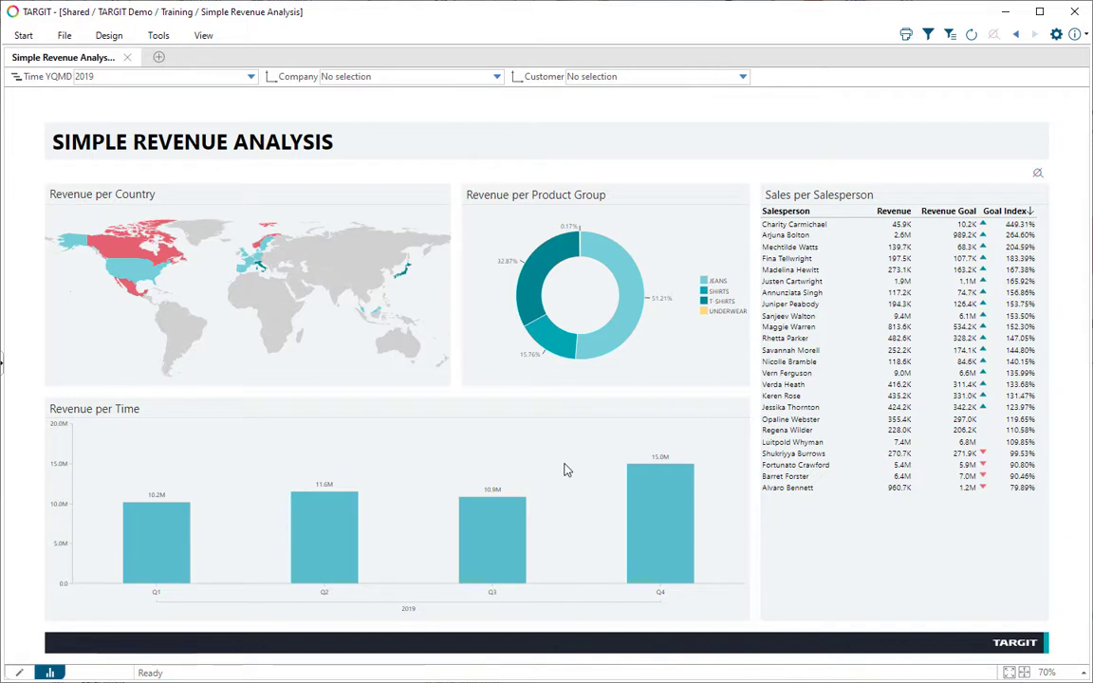
left_click(951, 40)
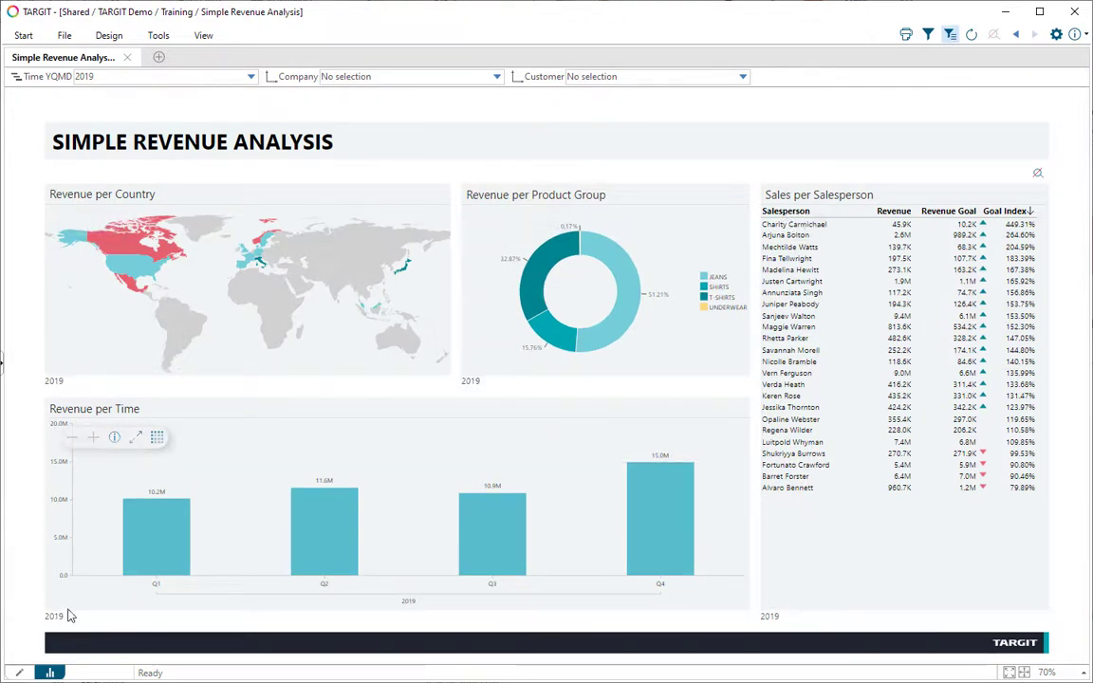
Step: Switch the Time YQMD filter to 2018, and extend it to include 2019 and 2020 as well
left_click(251, 76)
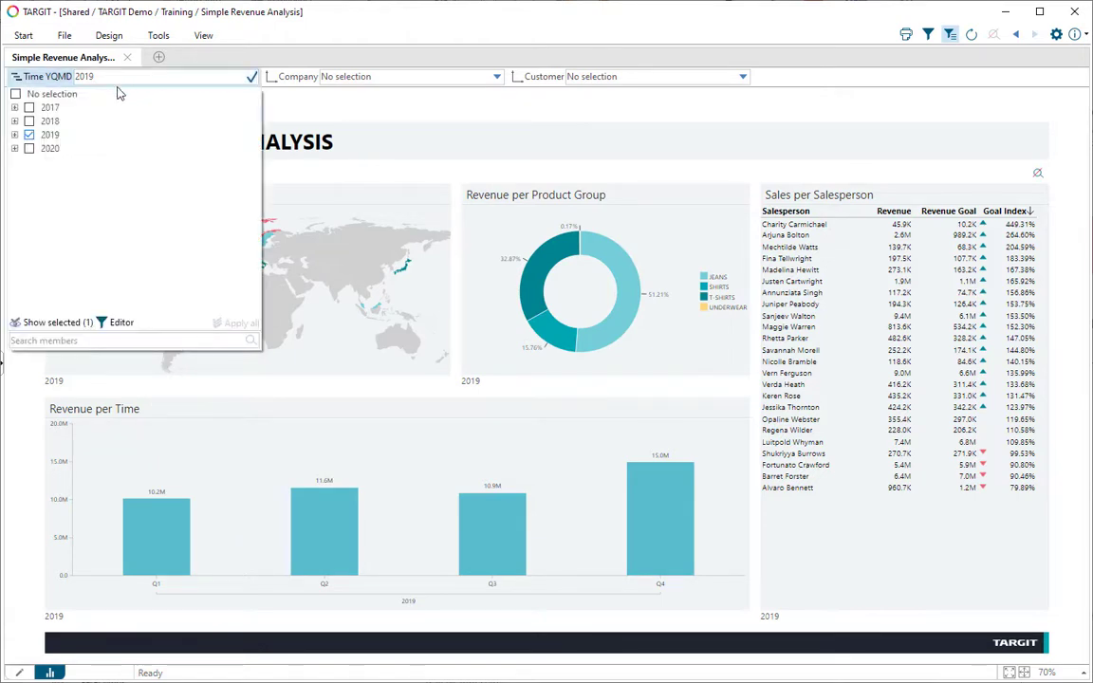
left_click(53, 124)
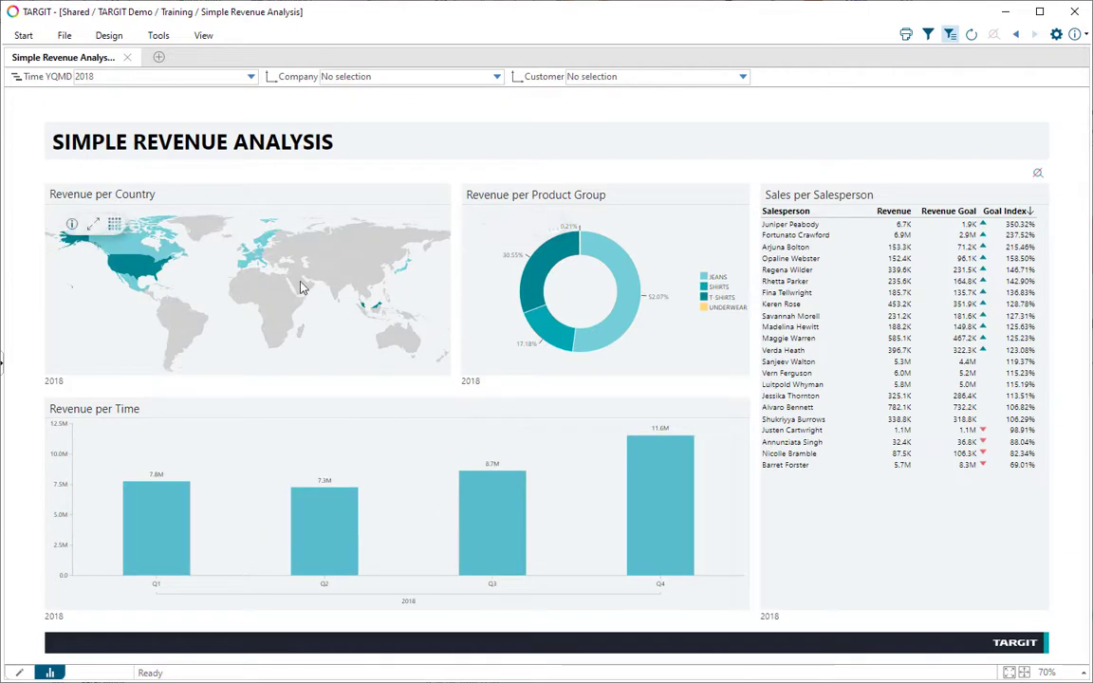
left_click(252, 78)
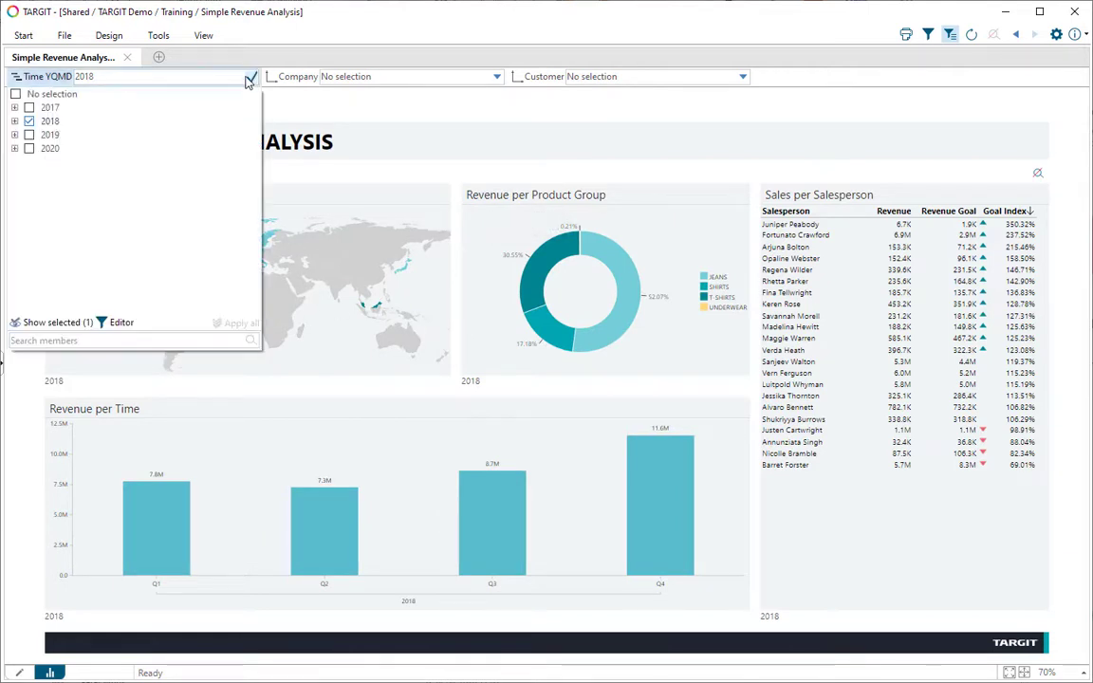
left_click(30, 135)
left_click(29, 149)
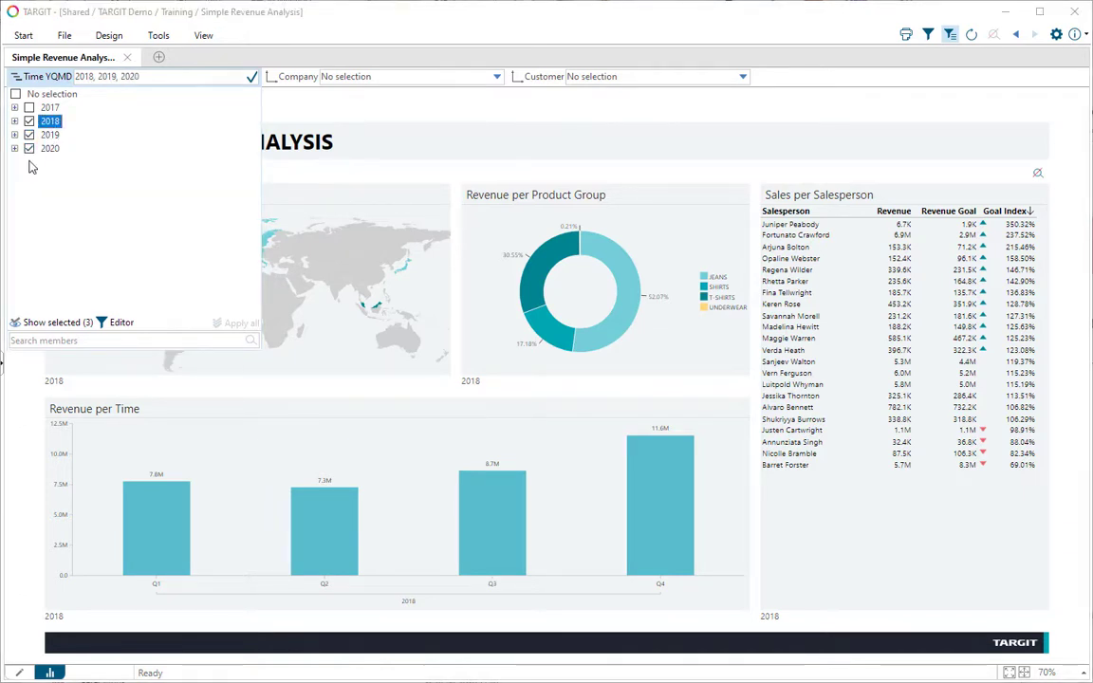
left_click(250, 78)
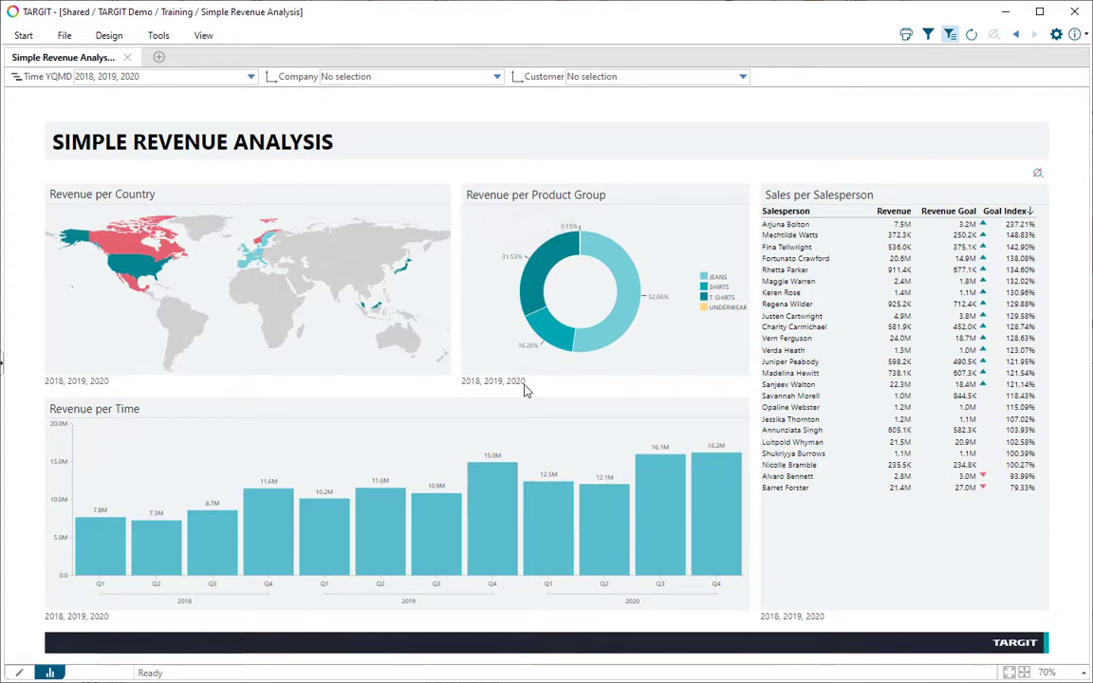
Step: Reset the Time YQMD filter to No selection
left_click(251, 79)
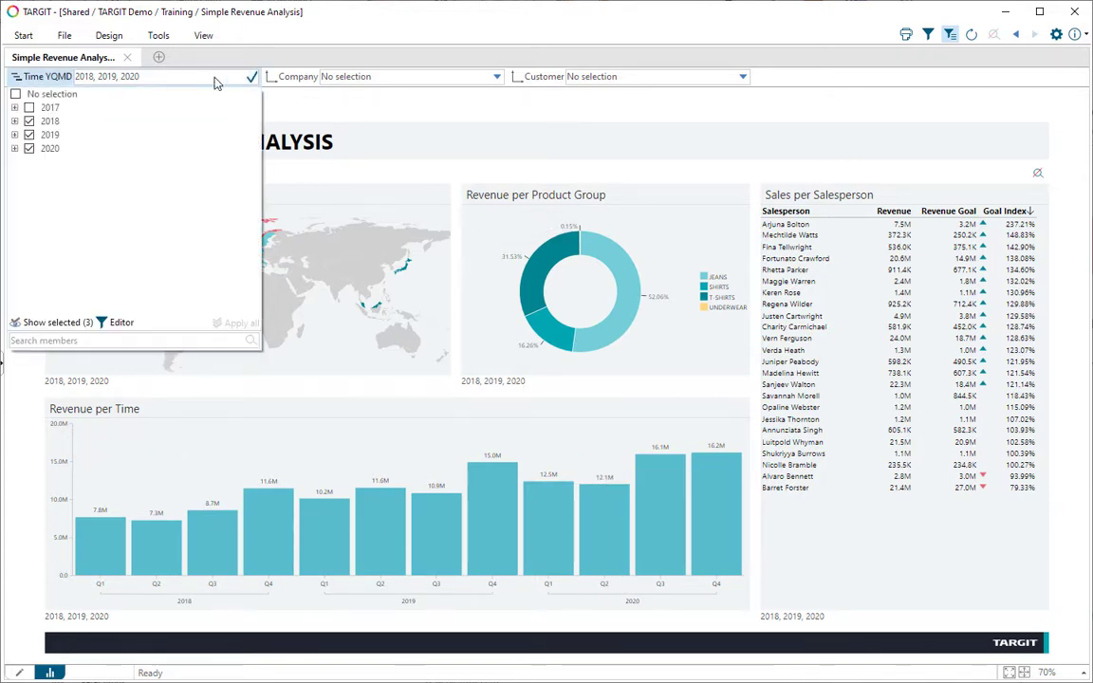
left_click(55, 97)
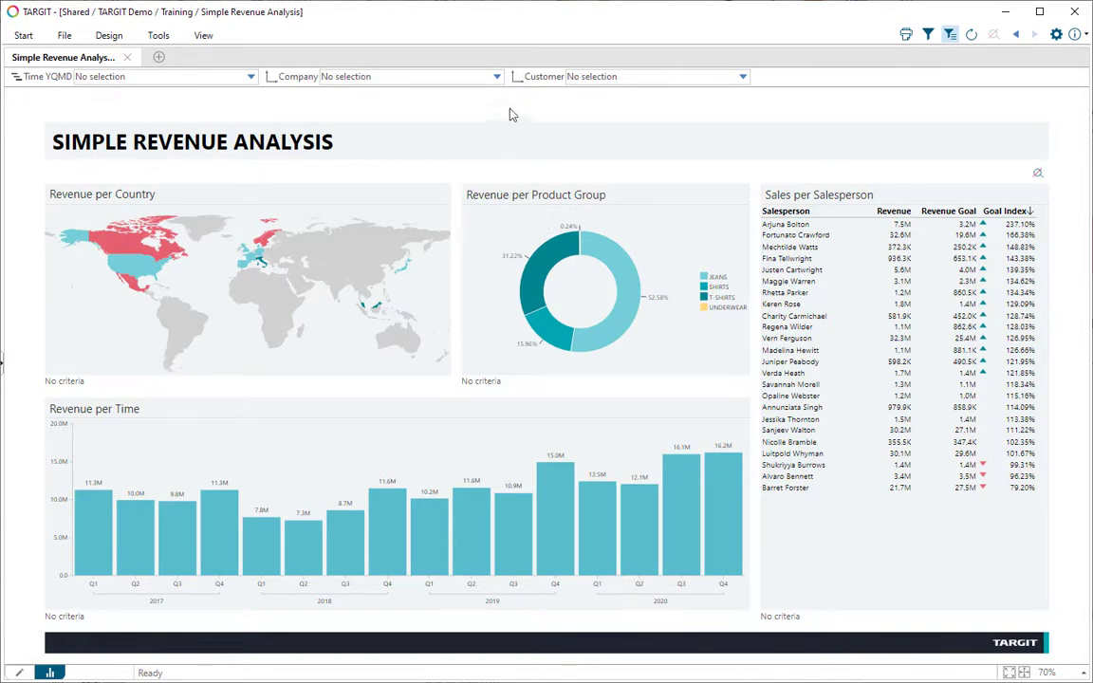
Step: Filter the report by Casual Clothing Retail and Casual Clothing Wholesale in turn, and reset the Company filter to No selection
left_click(496, 78)
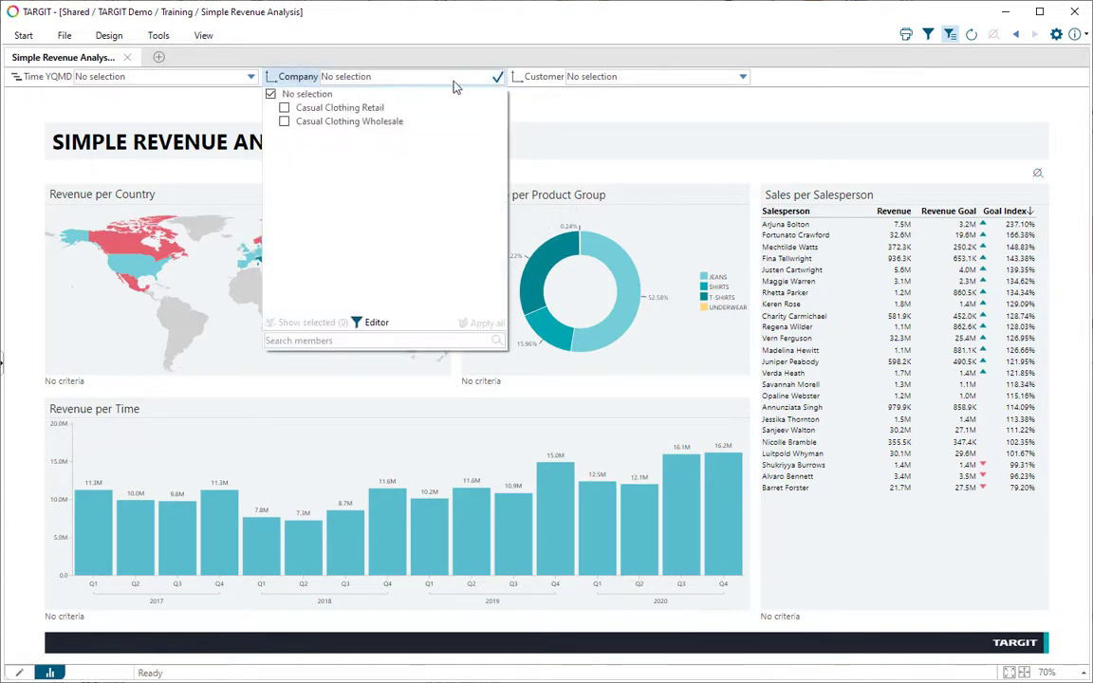
left_click(349, 107)
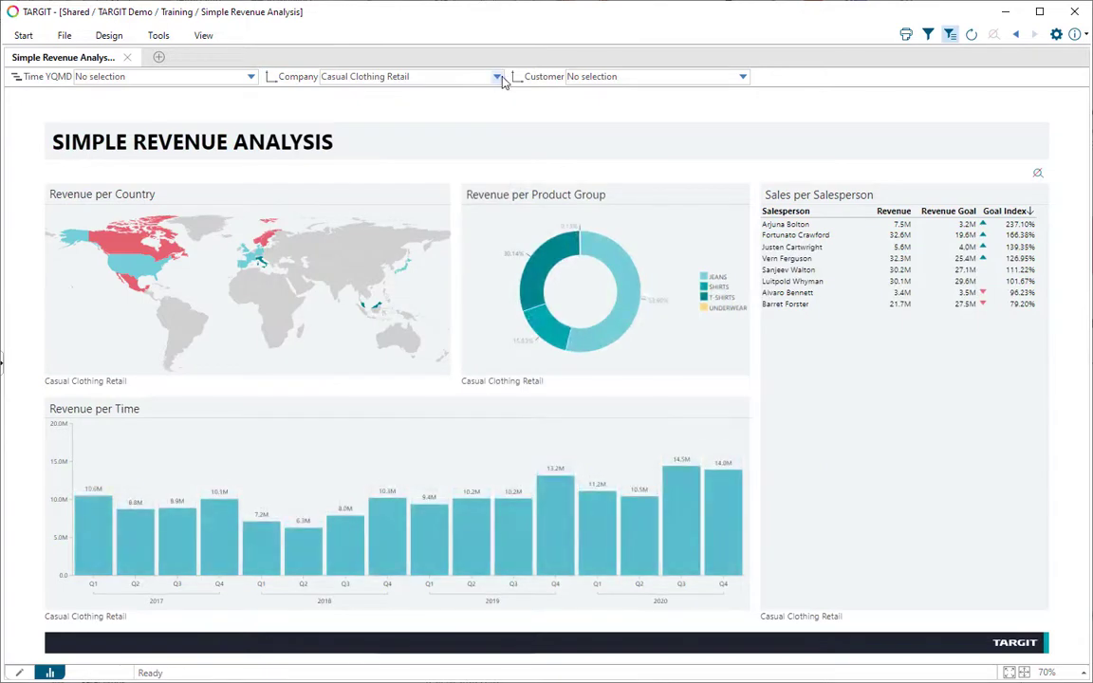
left_click(496, 77)
left_click(374, 125)
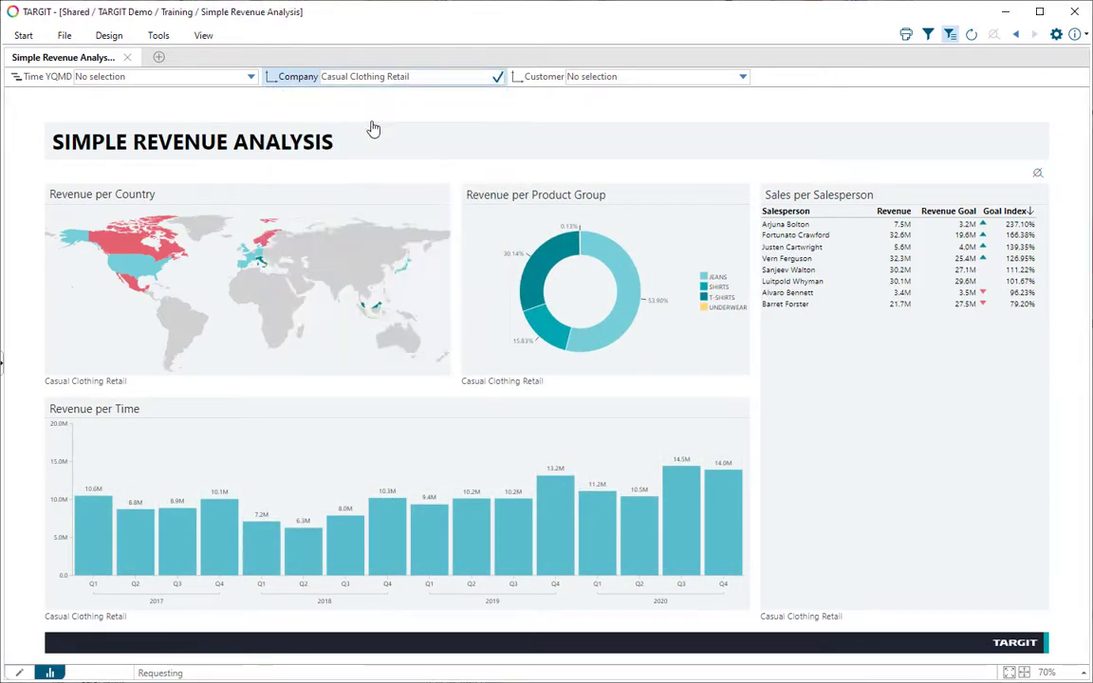
left_click(496, 77)
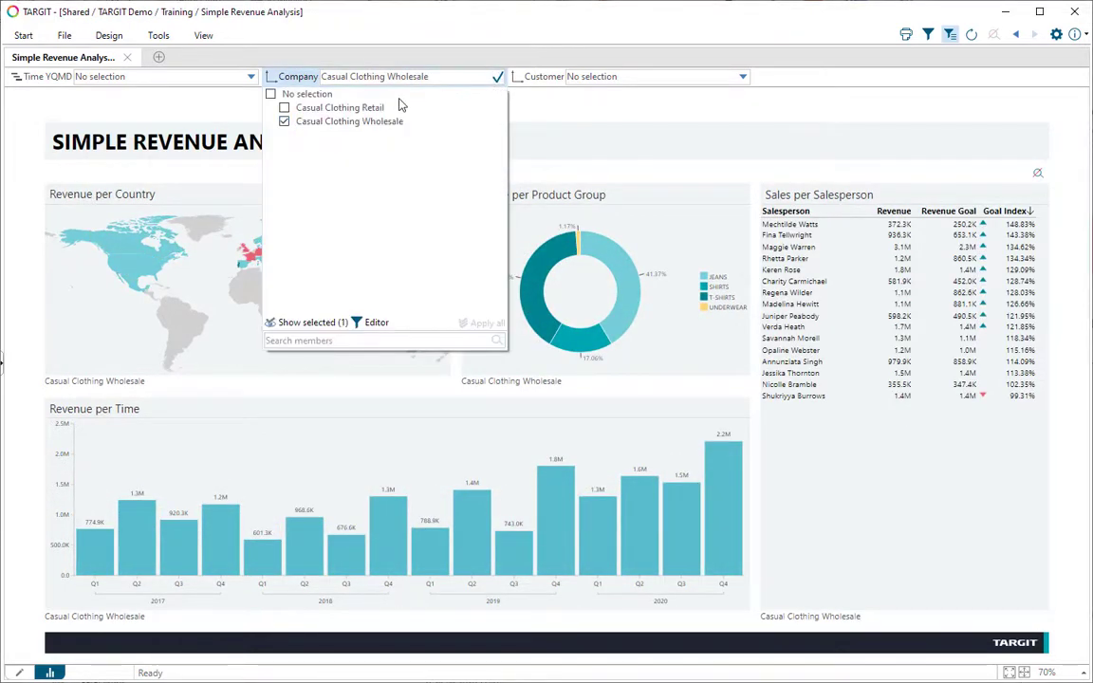
left_click(323, 96)
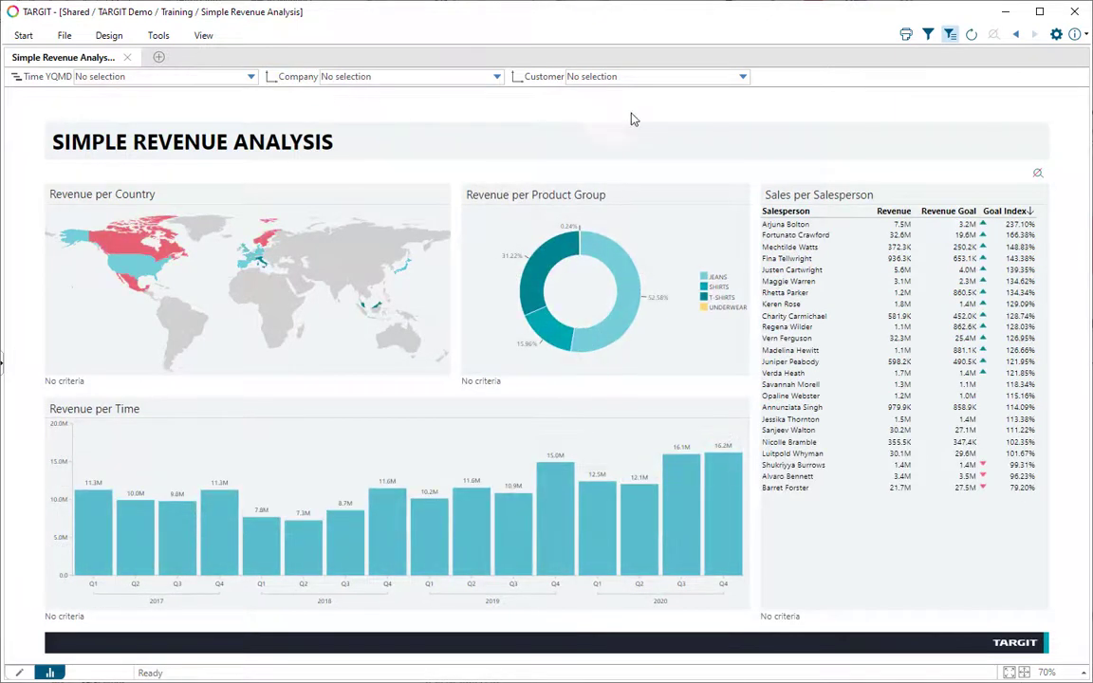
Step: Browse the Customer filter's members, expand the list to all of them, and close it without selecting any
left_click(736, 82)
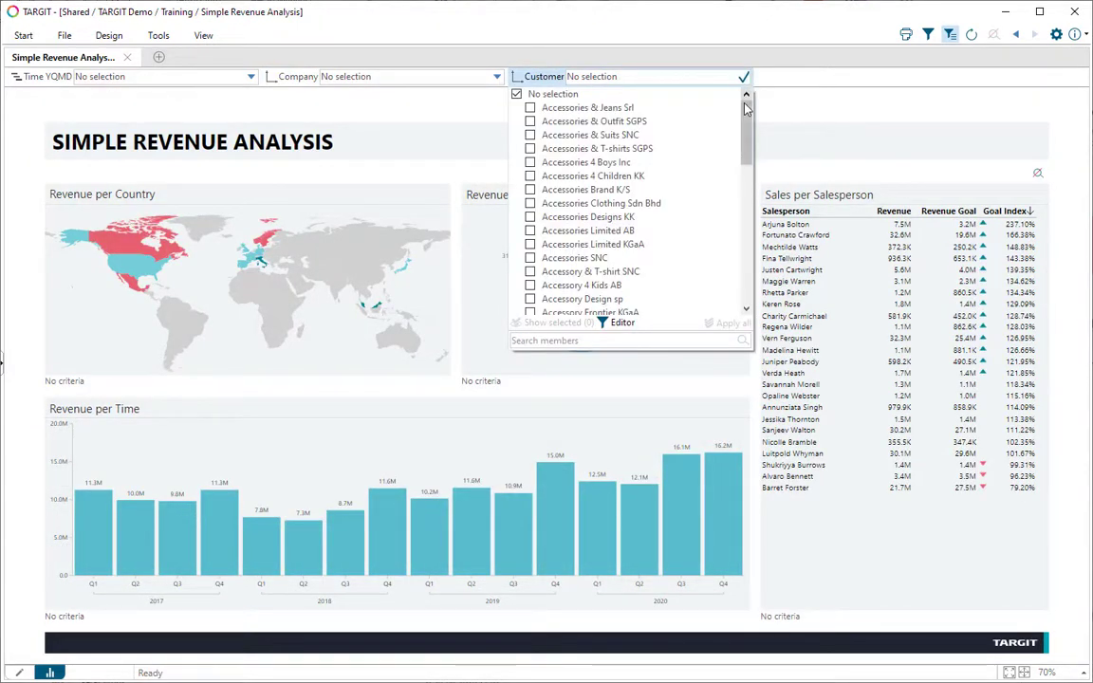
left_click_drag(746, 113, 754, 248)
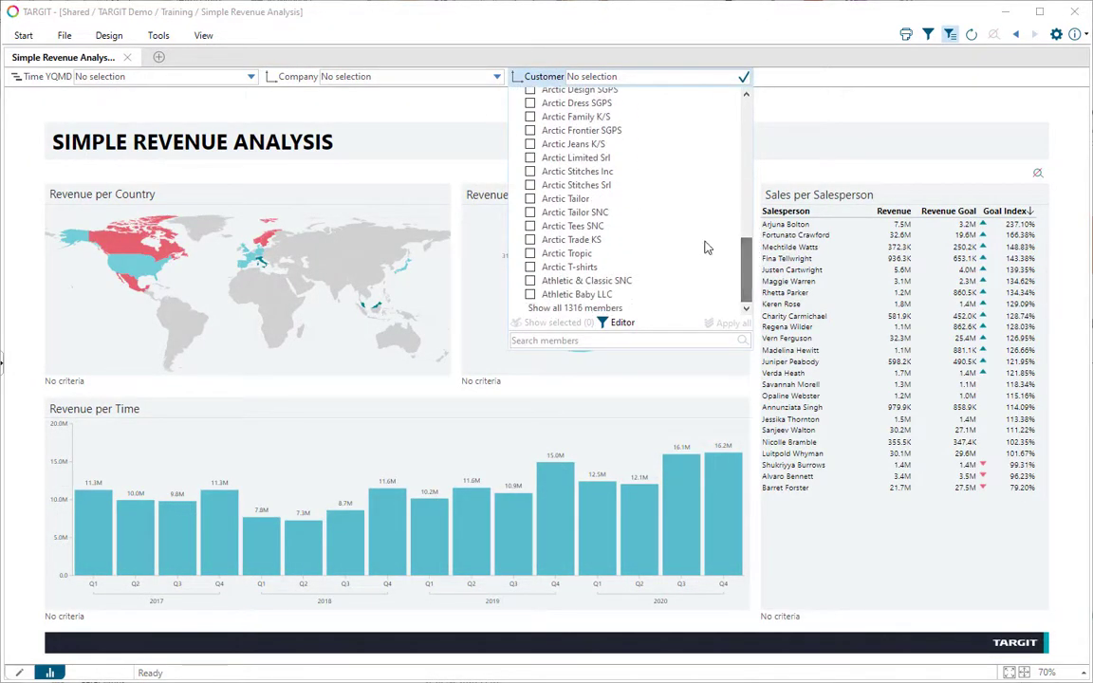
left_click(564, 310)
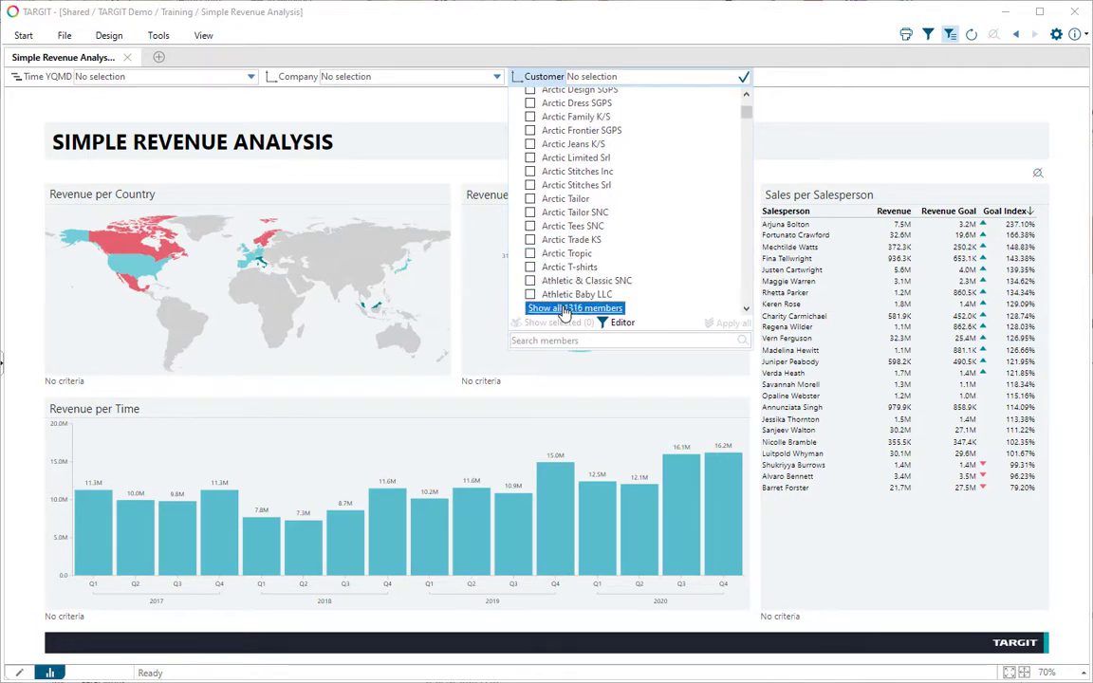
left_click_drag(743, 112, 783, 112)
left_click(782, 112)
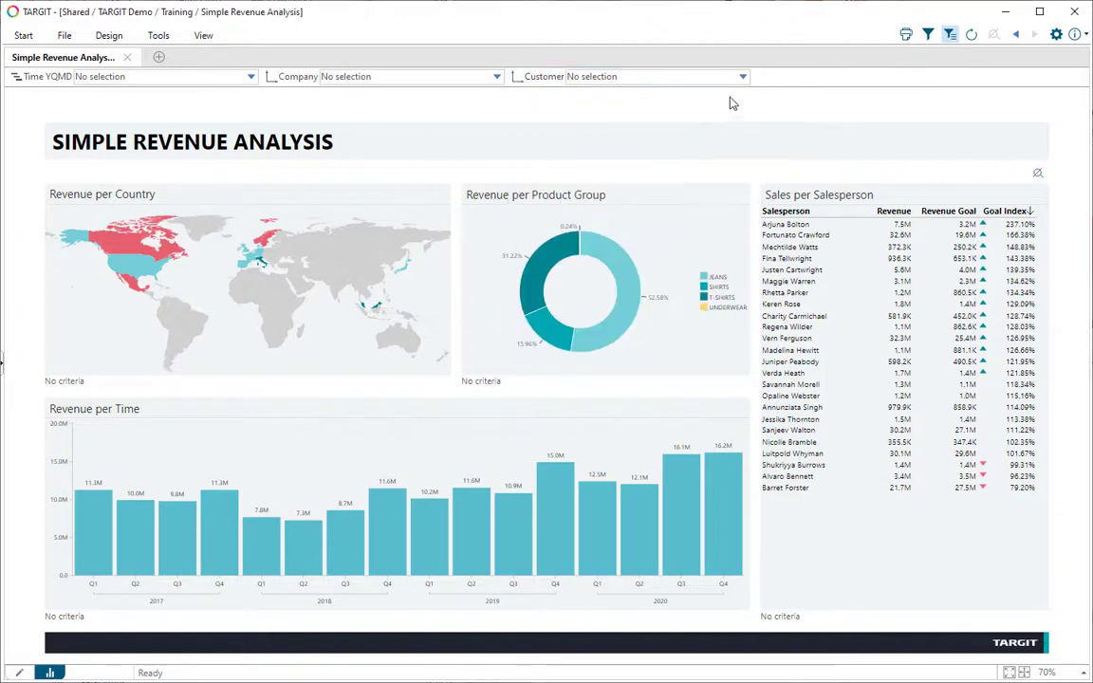
Step: Search the Customer filter for "kids" and look through the matching customers without selecting any
left_click(639, 76)
type("kids")
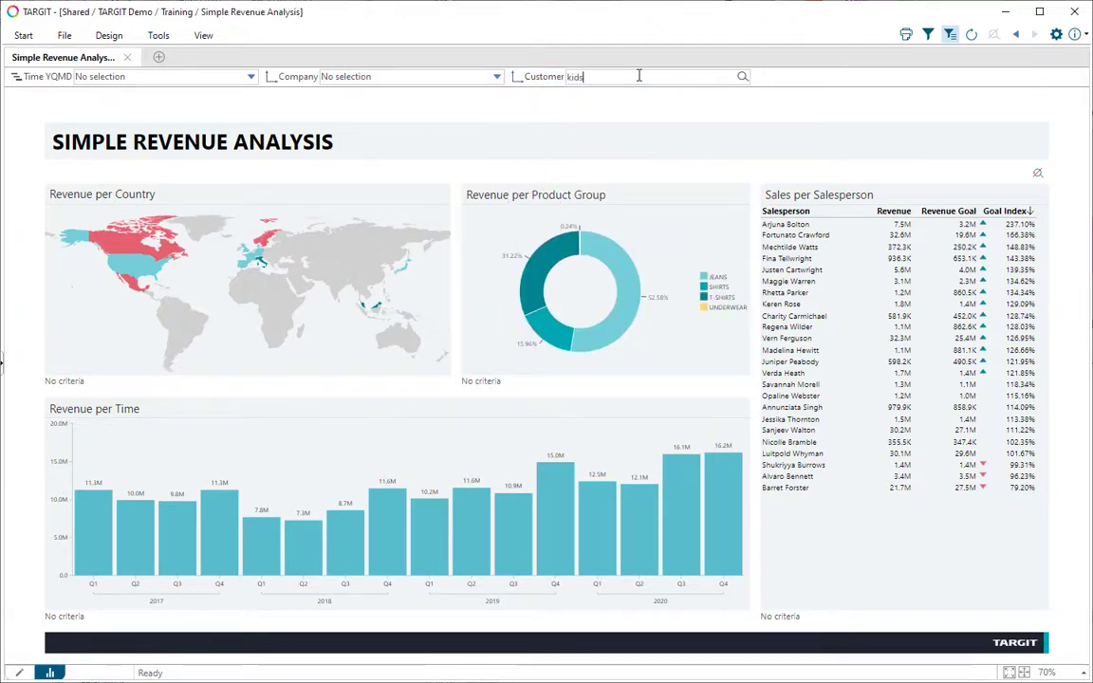
key("Return")
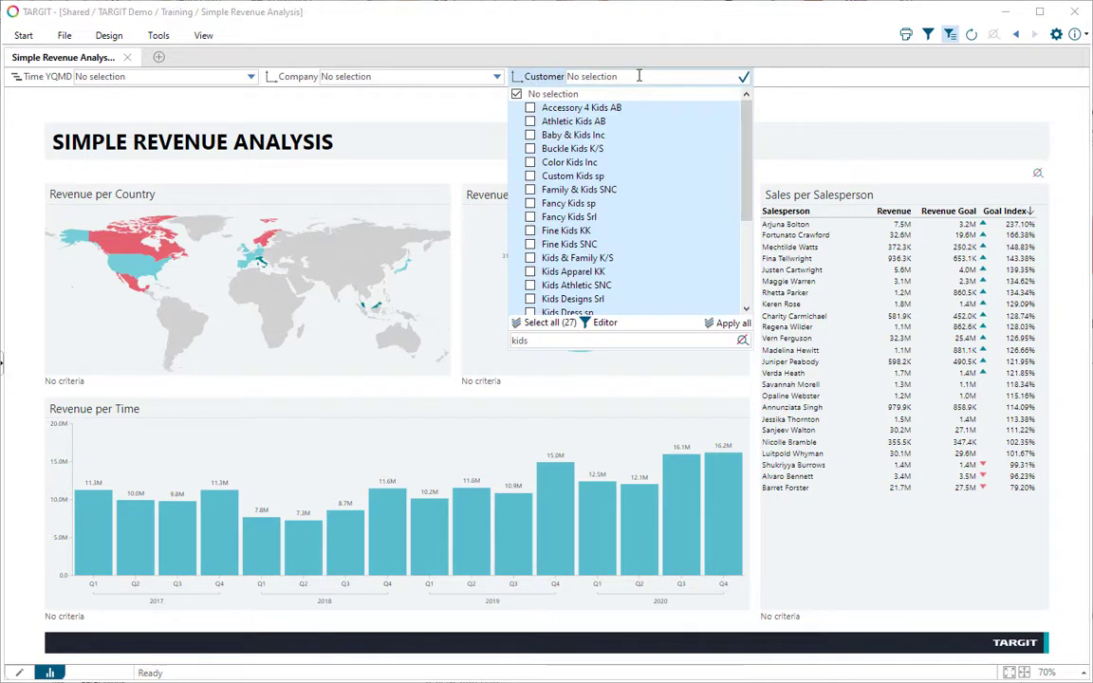
scroll(745, 142, "down", 5)
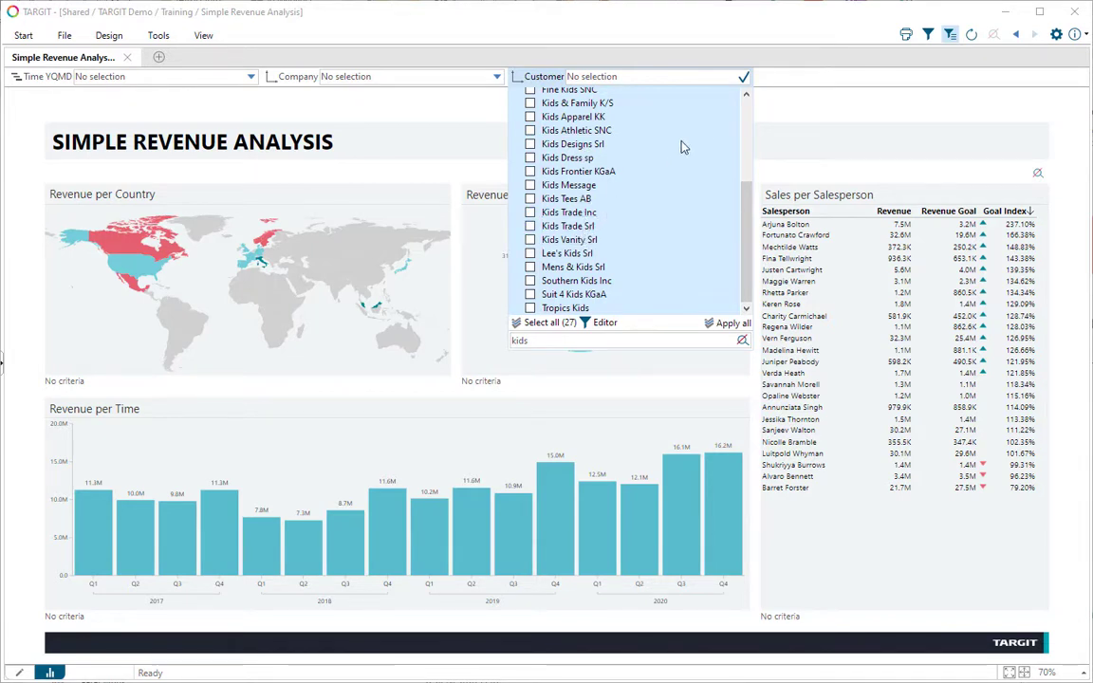
left_click(775, 107)
Step: Filter the report on the customer Kids Message using the search "kids*", and reset the Customer filter to No selection
left_click(638, 77)
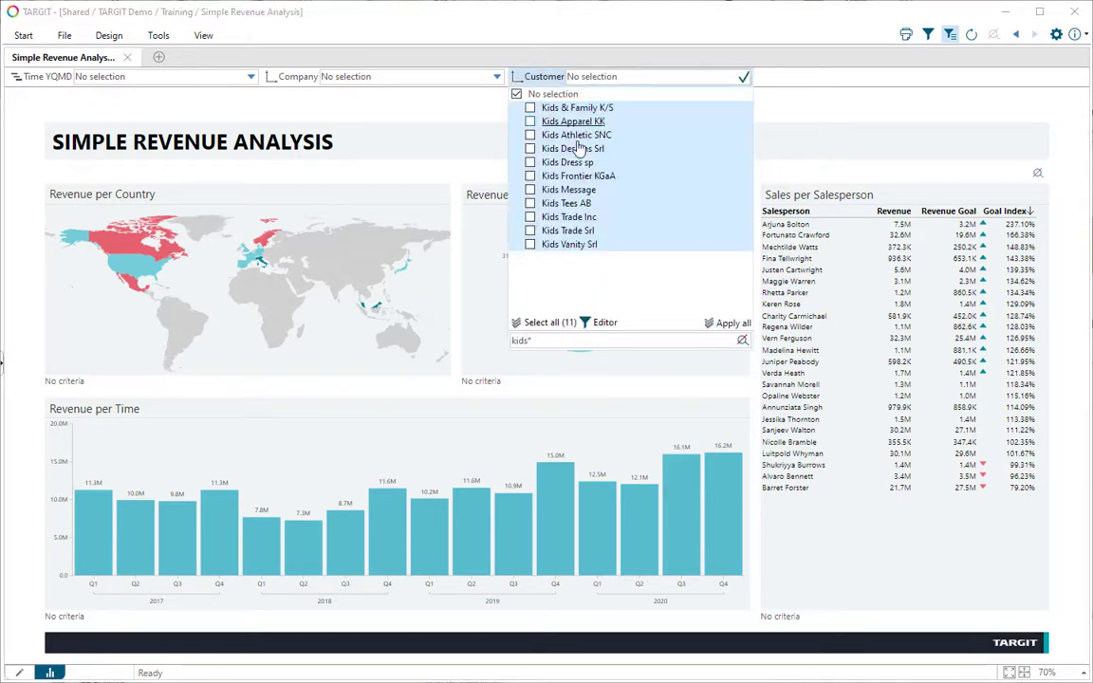
left_click(567, 191)
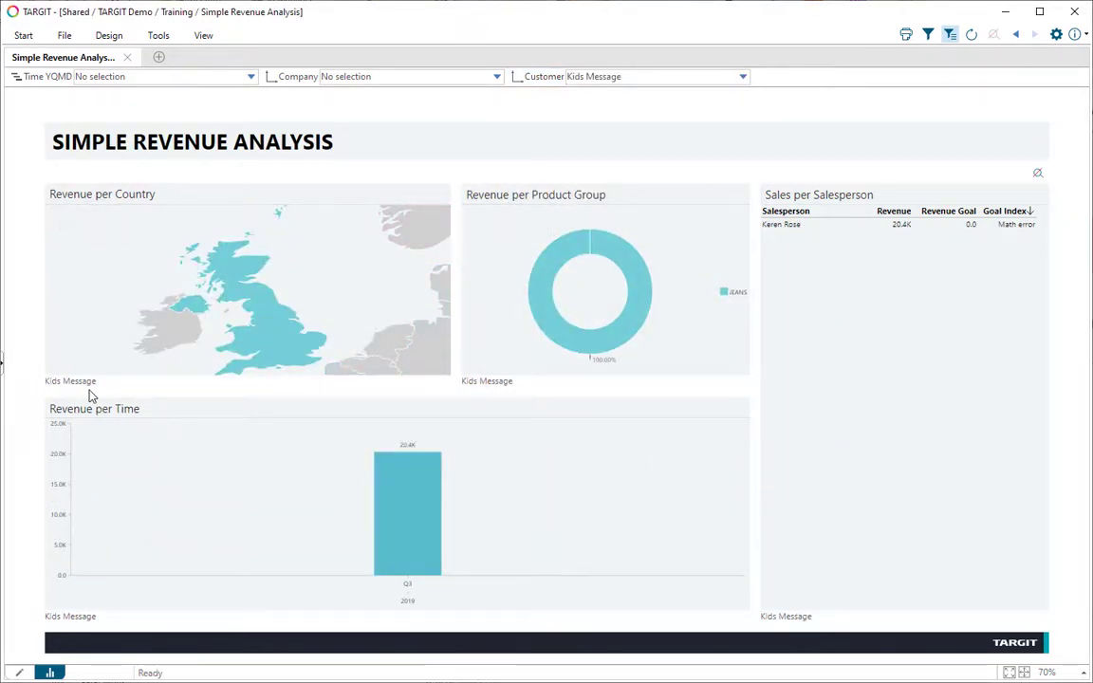
left_click(743, 77)
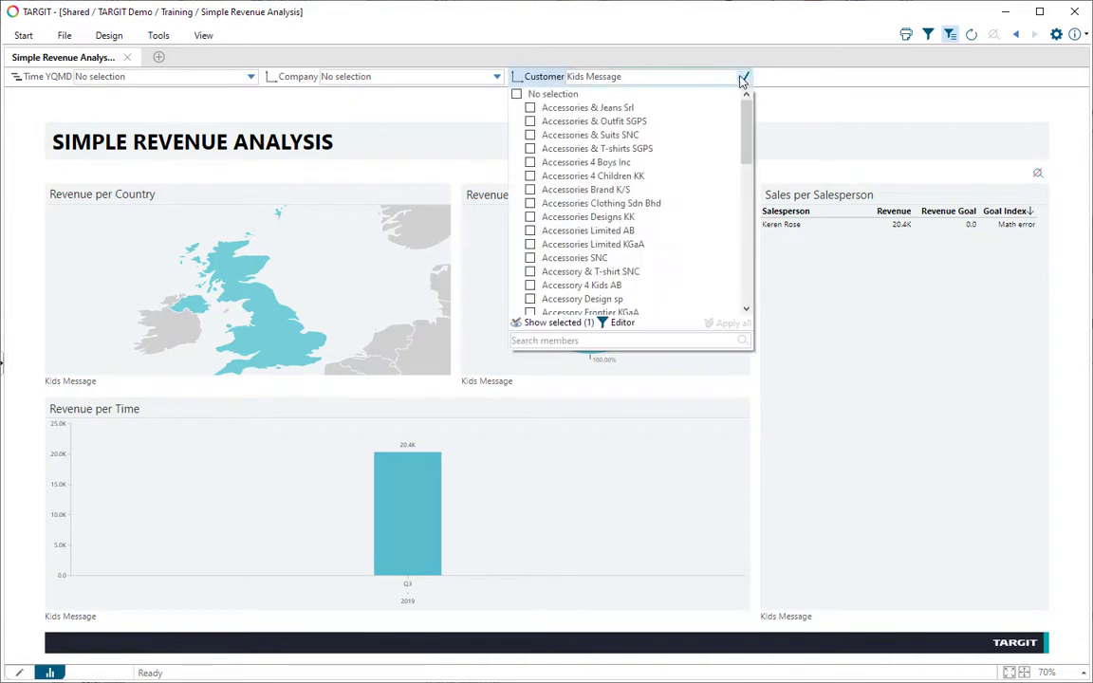
left_click(561, 97)
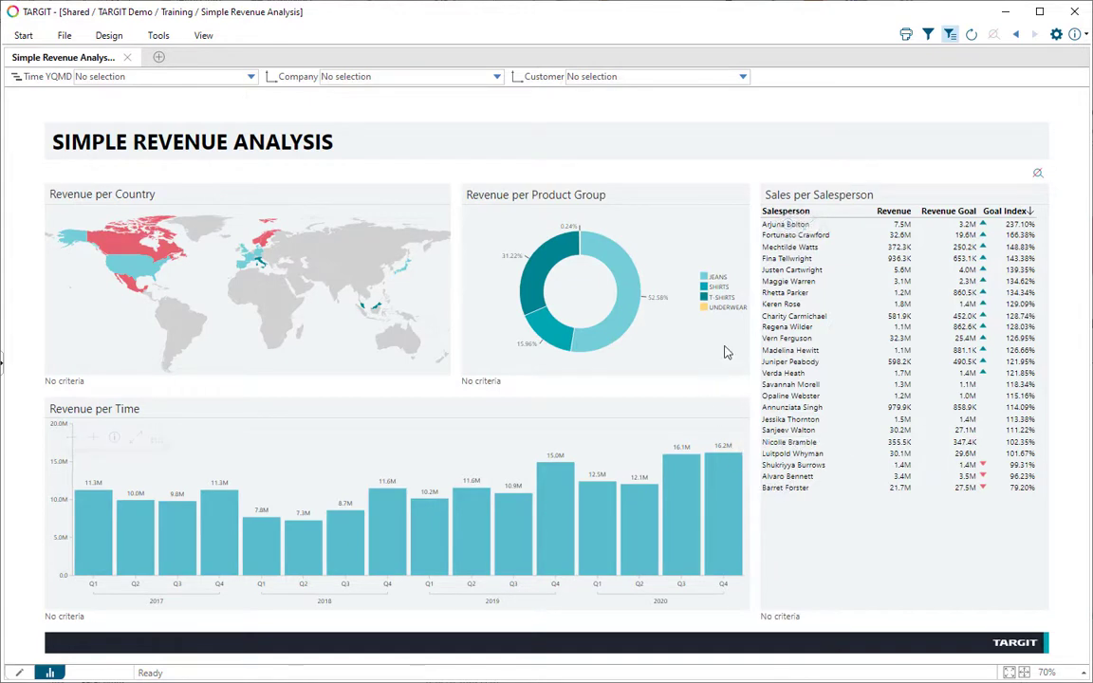
Step: Filter the report on two individual salespersons in turn, add two more salespersons to the second selection, and clear the salesperson selection
left_click(786, 378)
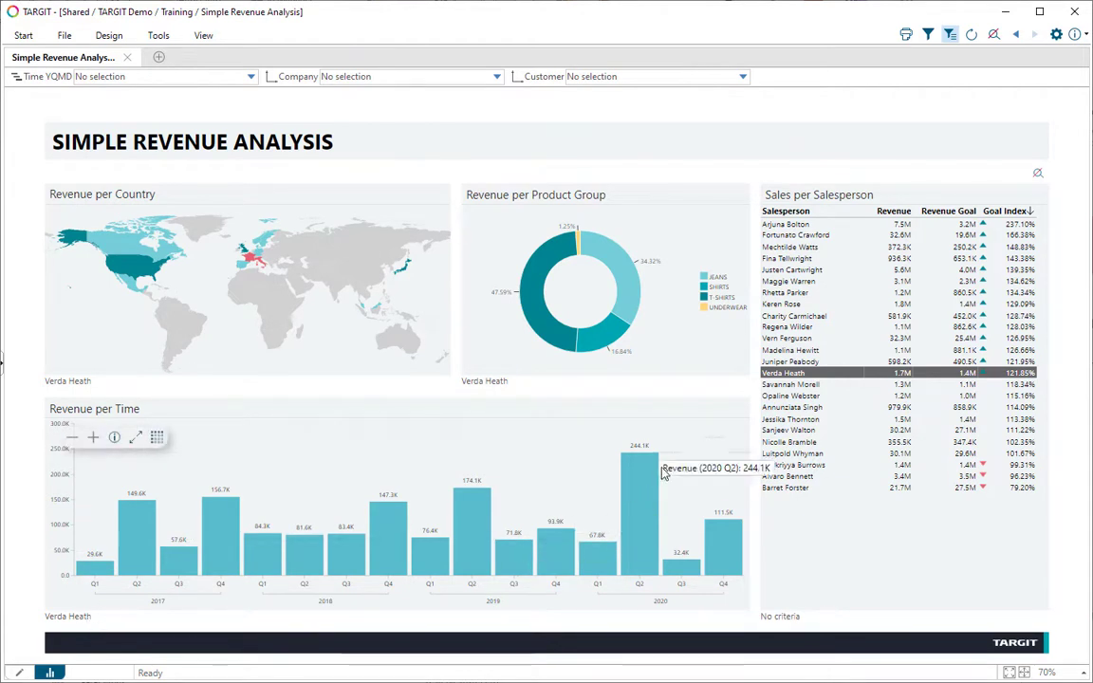
left_click(789, 318)
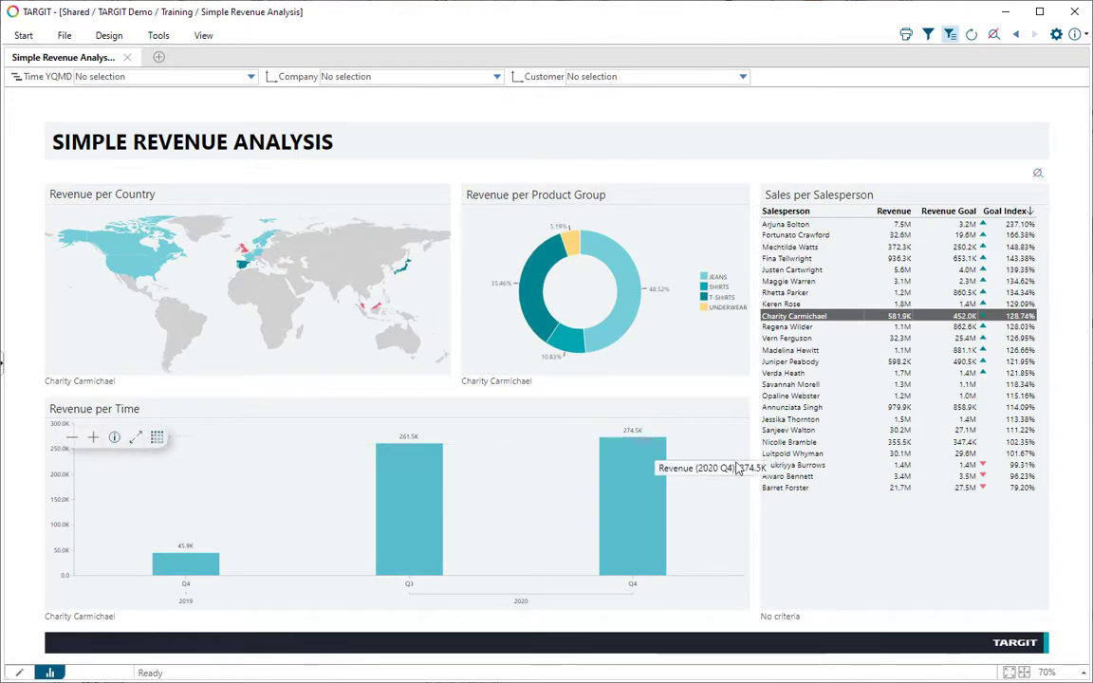
left_click(790, 384, "ctrl")
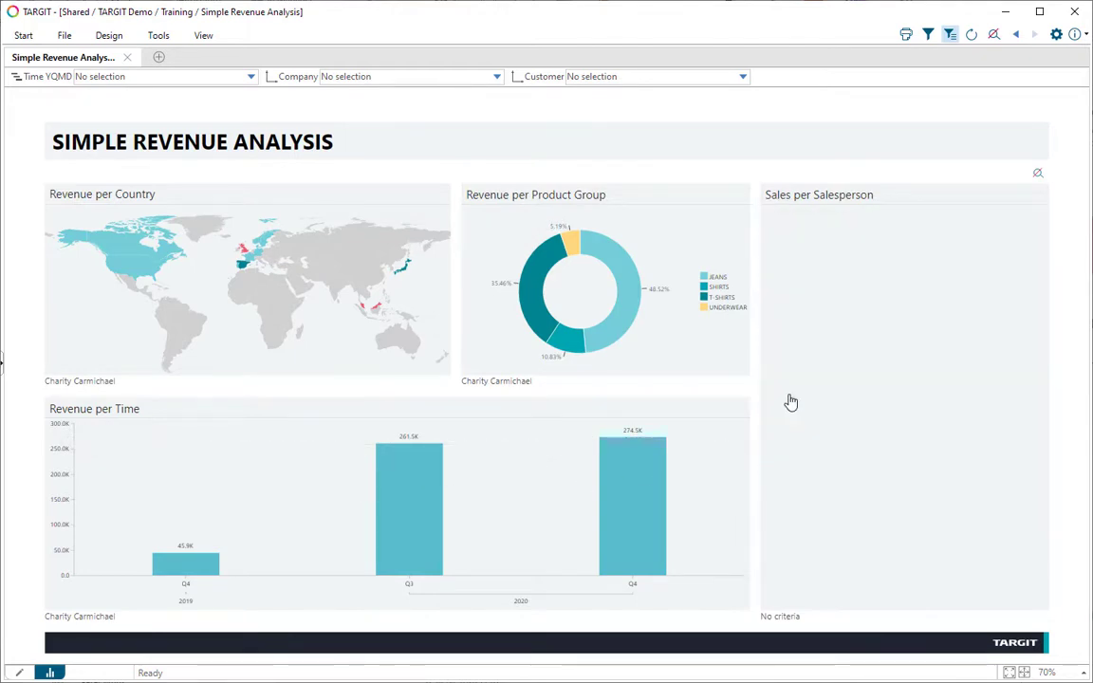
left_click(786, 429, "ctrl")
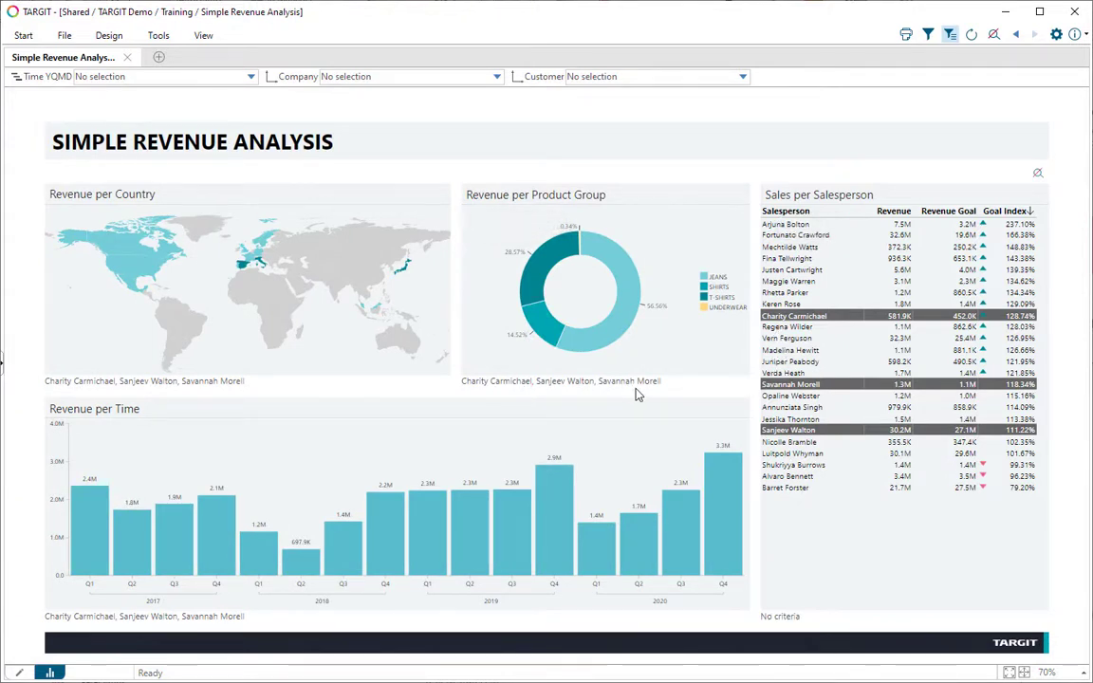
mouse_move(809, 360)
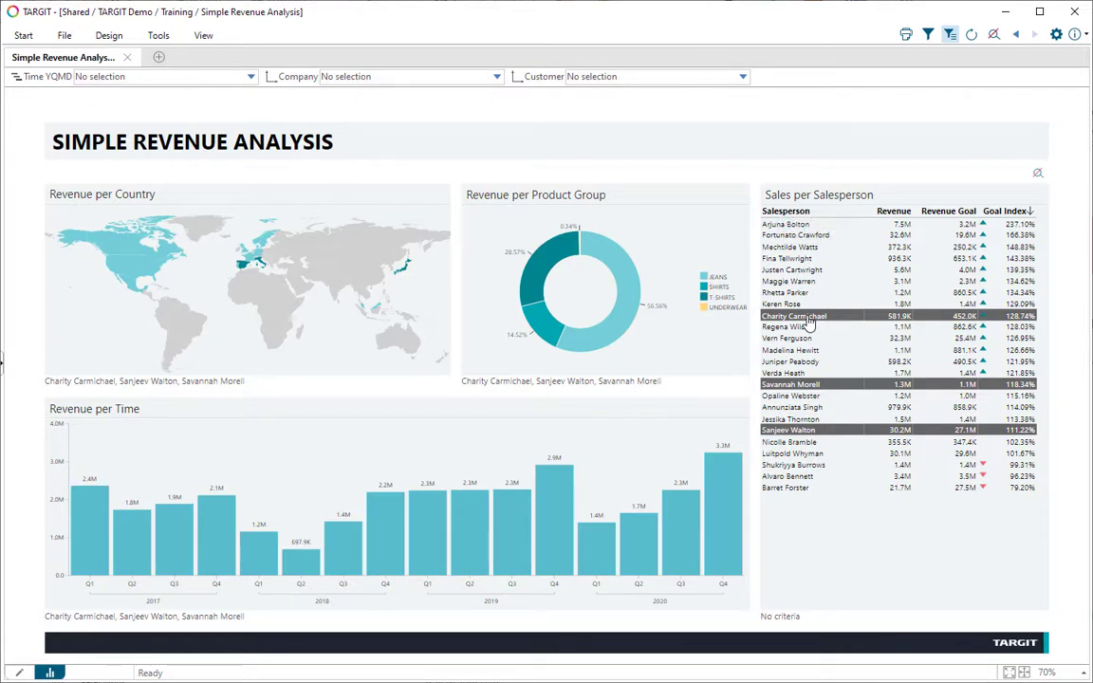
left_click(807, 317)
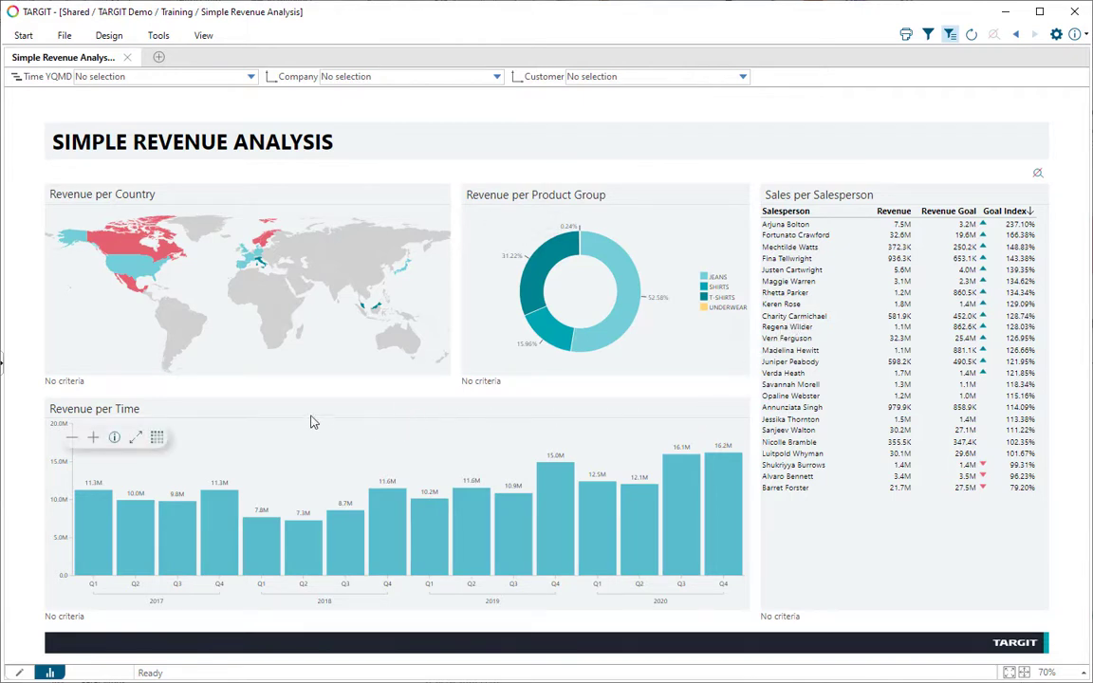
Step: Filter the report by Mexico, SHIRTS and 2018 Q1, remove the SHIRTS criterion, and clear all remaining criteria
mouse_move(131, 291)
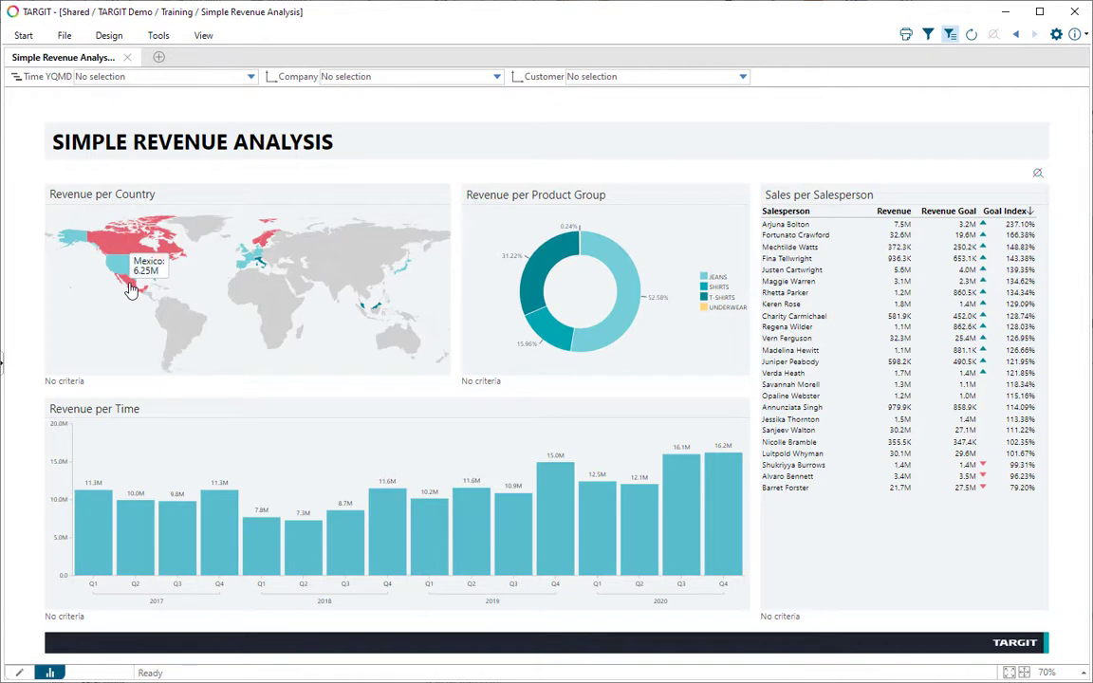
left_click(131, 291)
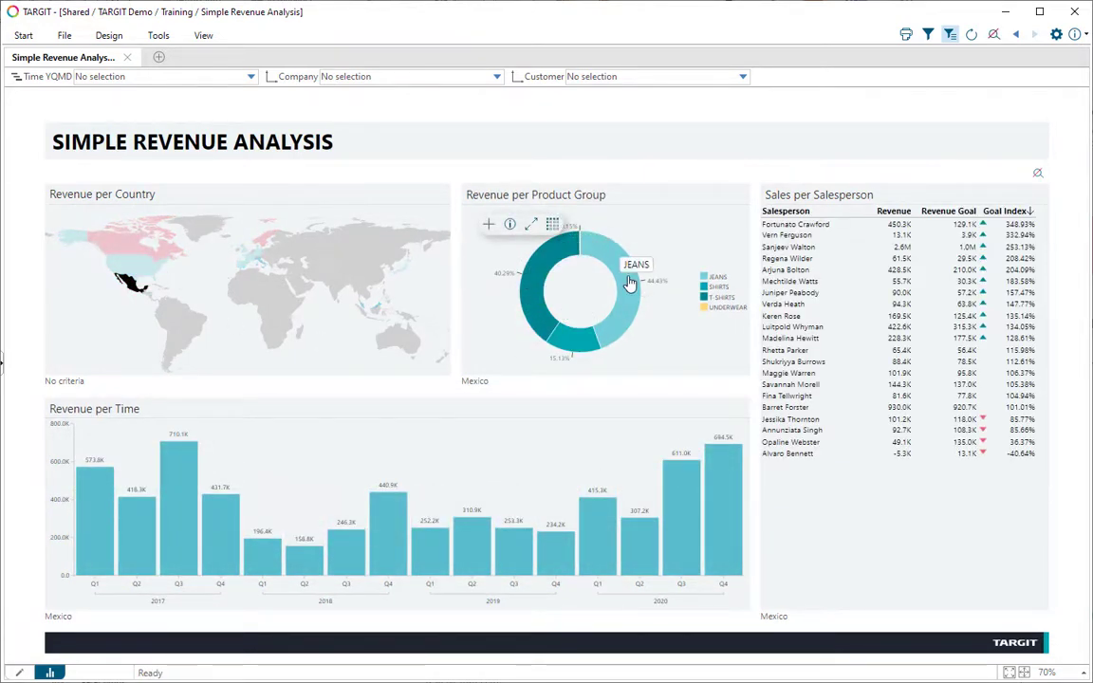
left_click(564, 343)
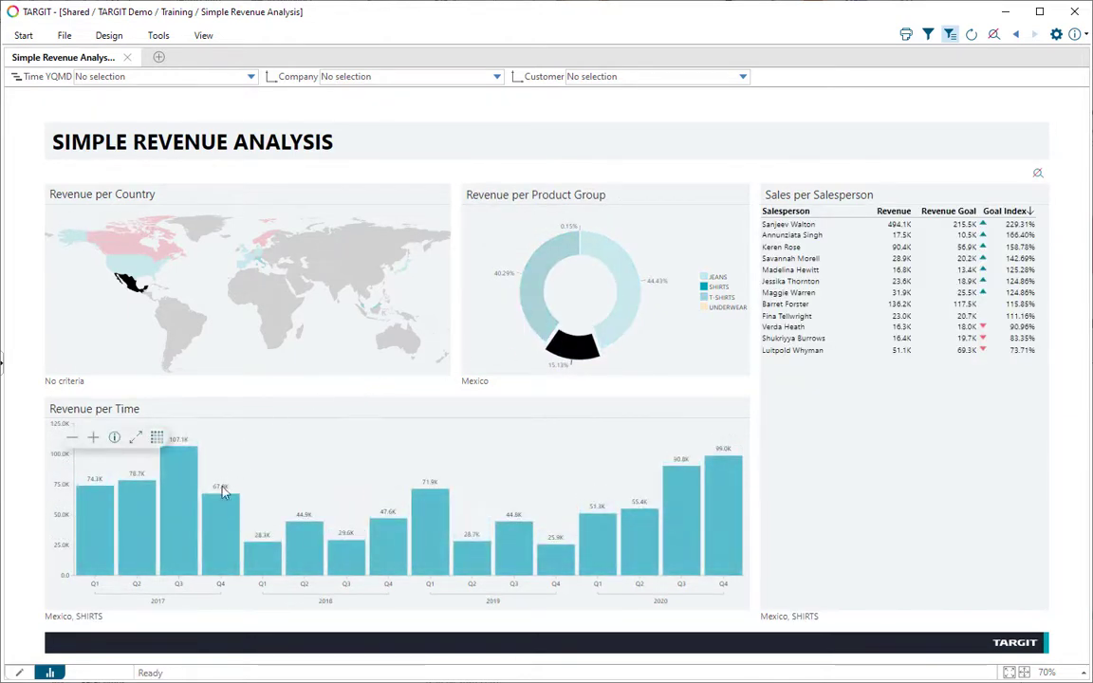
left_click(263, 567)
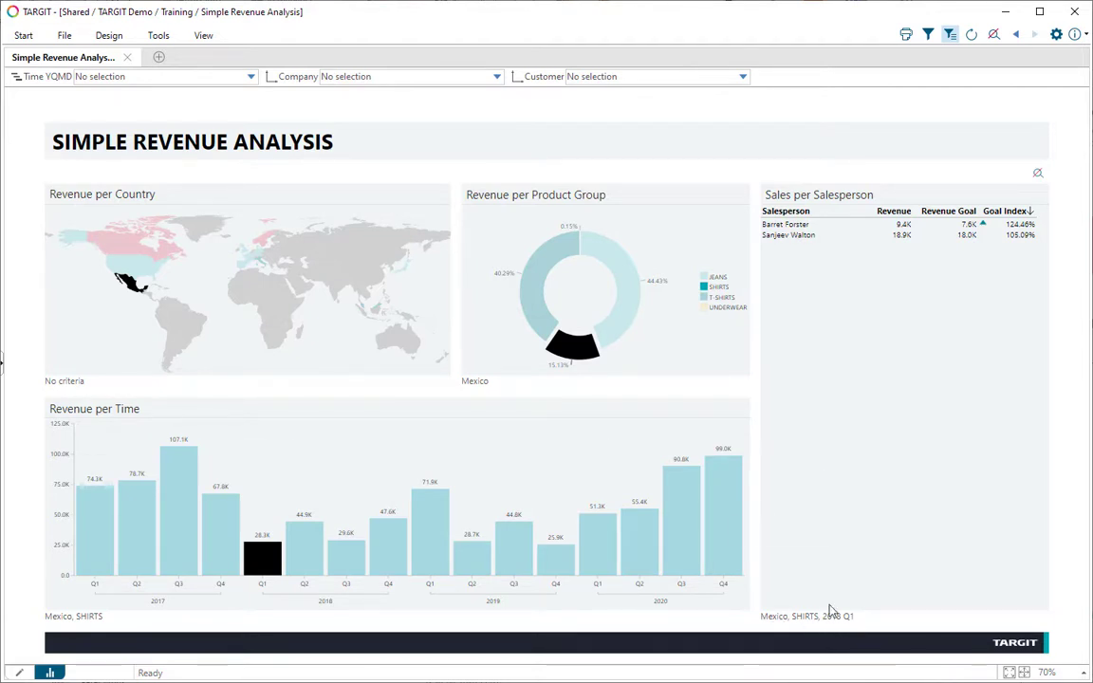
left_click(566, 353)
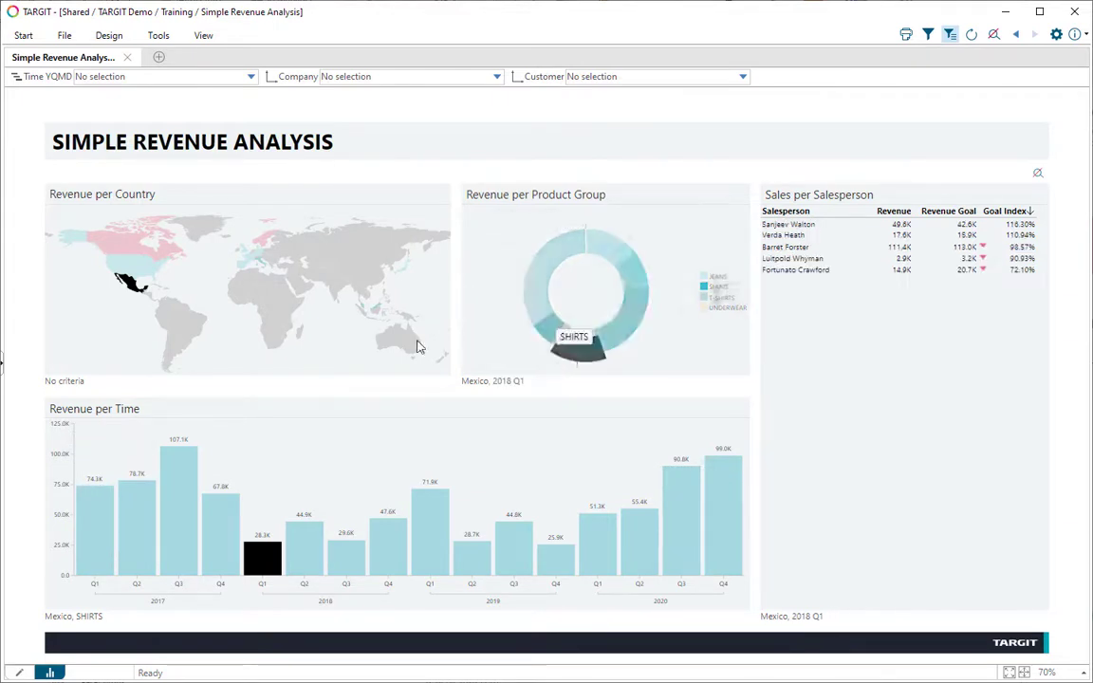
left_click(995, 36)
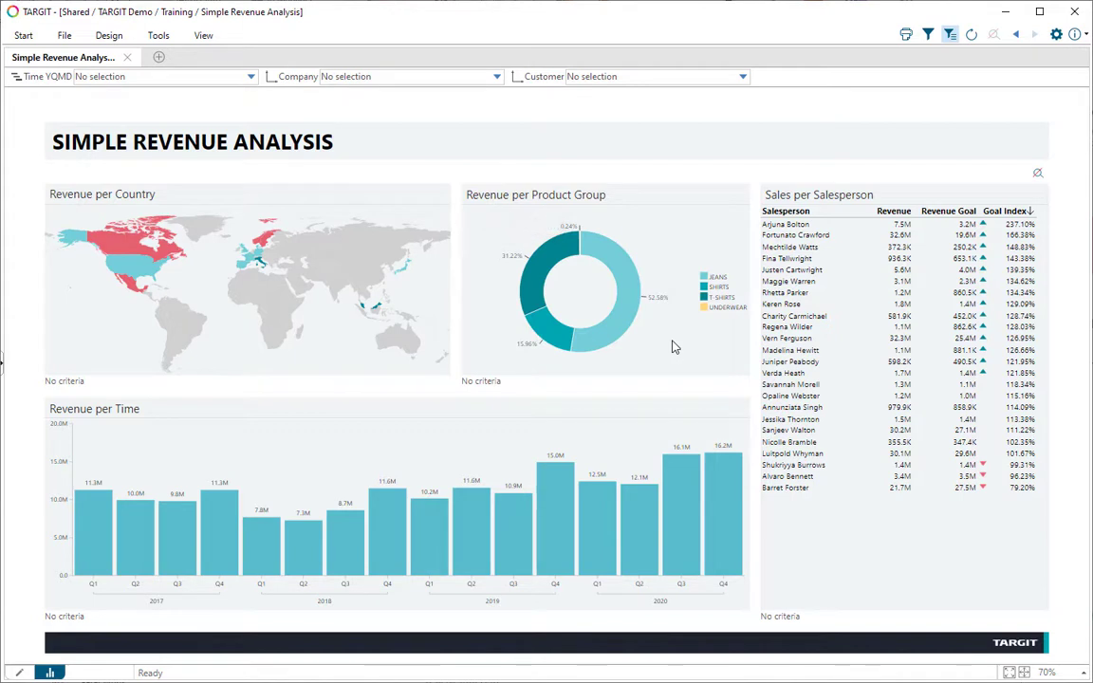
Step: Show the Revenue per Product Group, Revenue per Country and Revenue per Time objects as data tables instead of charts
mouse_move(538, 245)
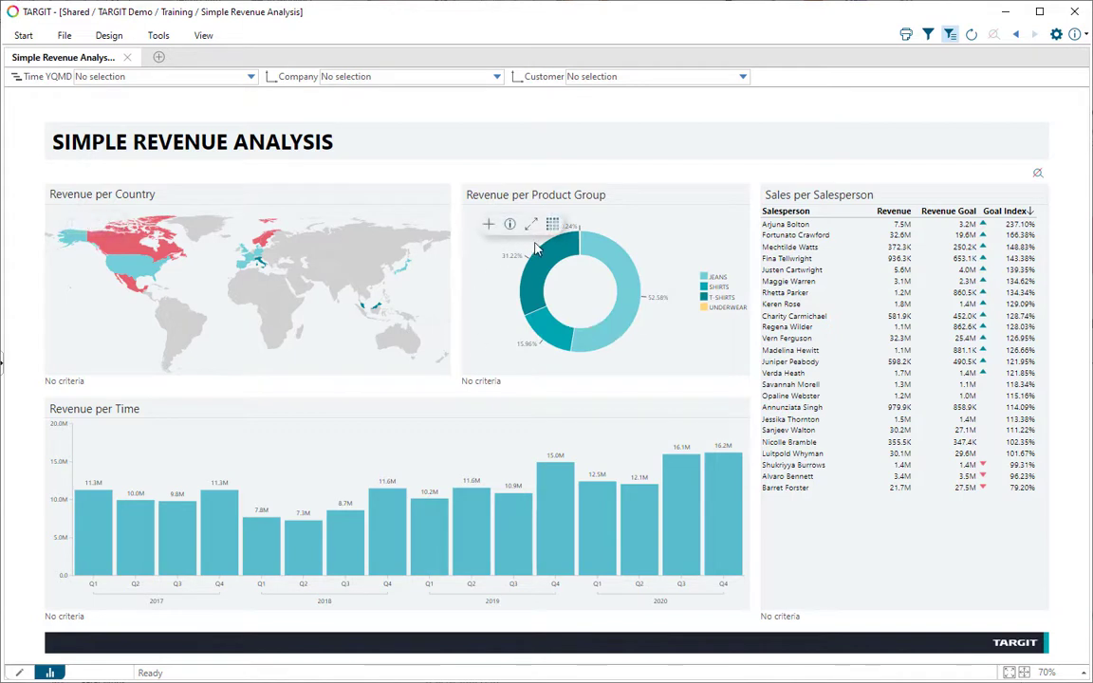
left_click(551, 225)
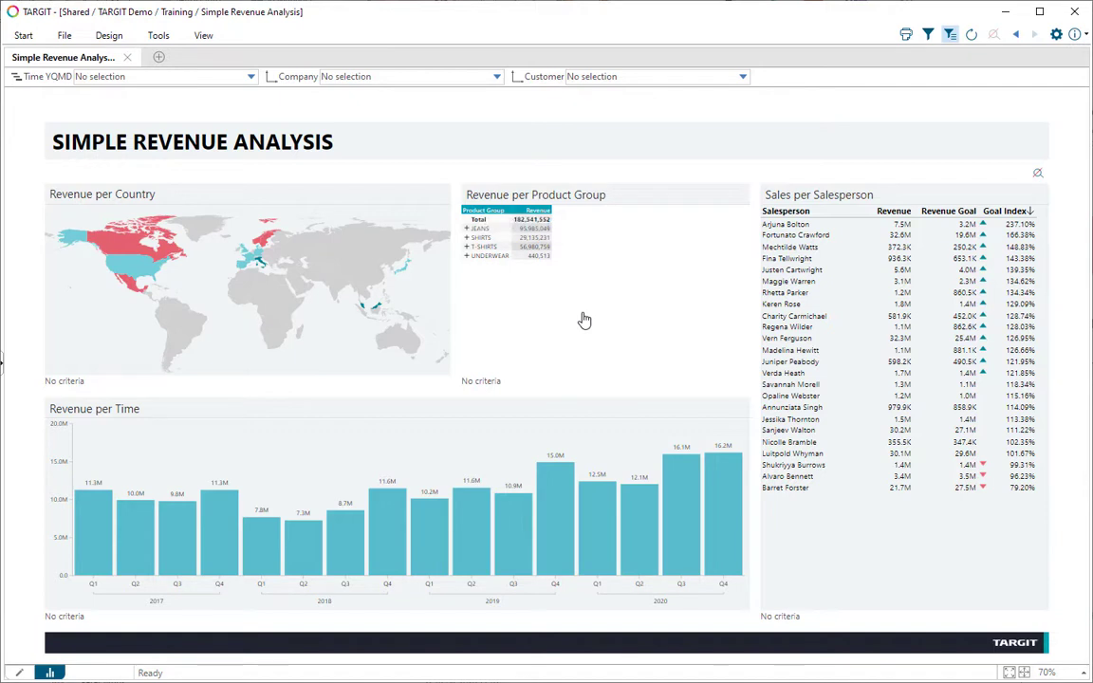
left_click(135, 228)
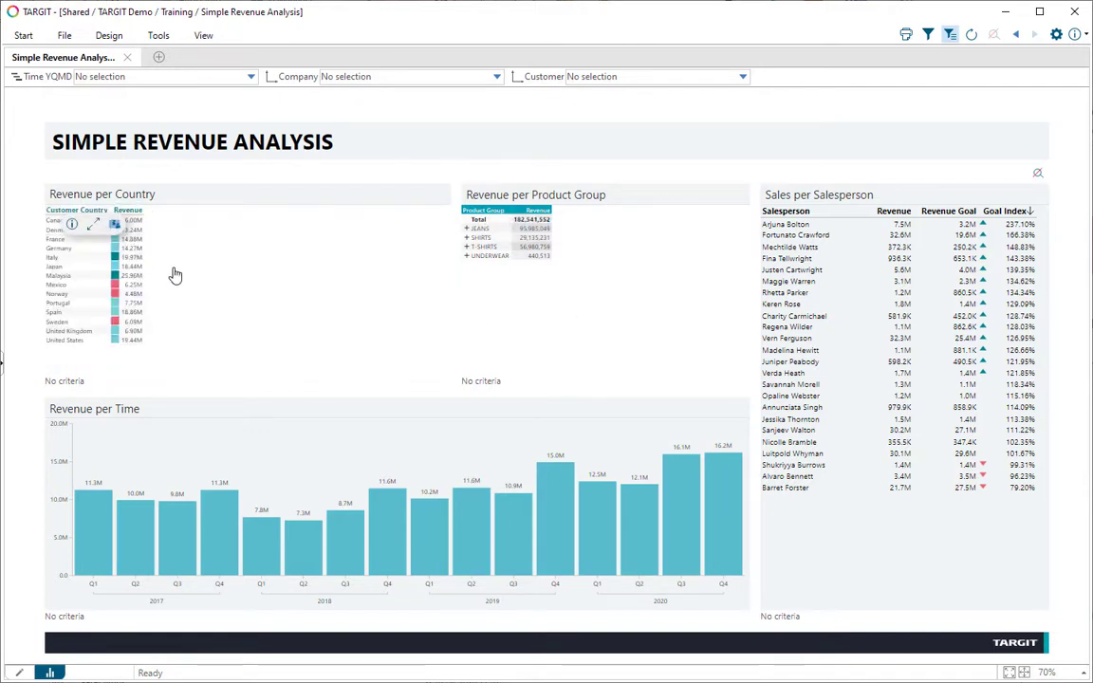
mouse_move(212, 474)
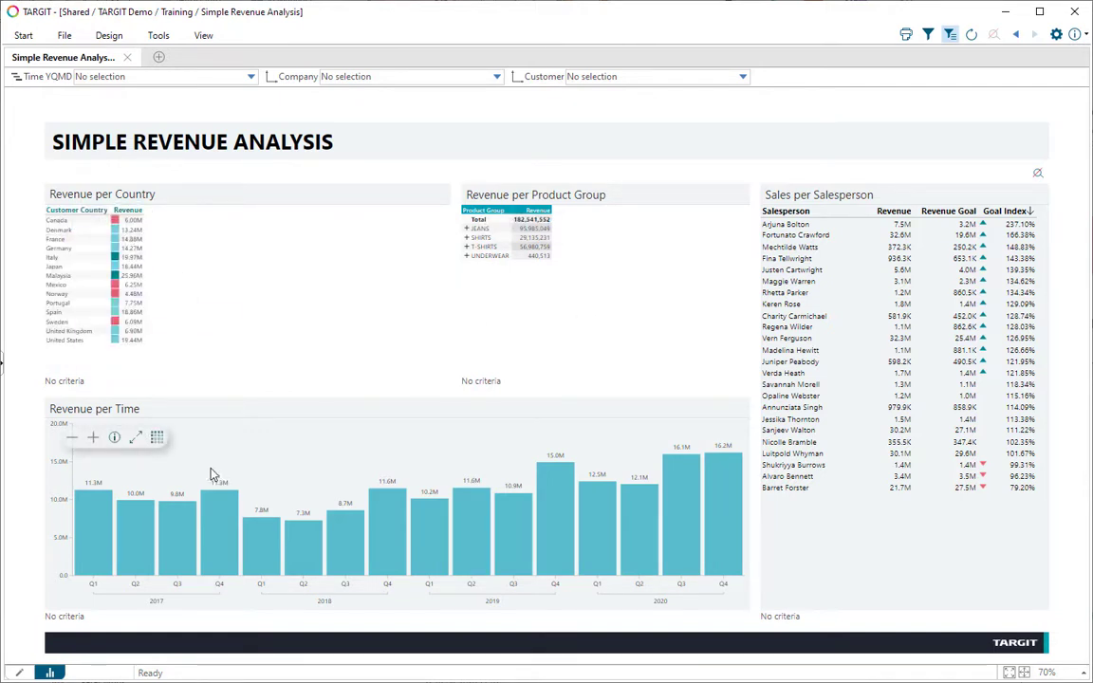
left_click(157, 439)
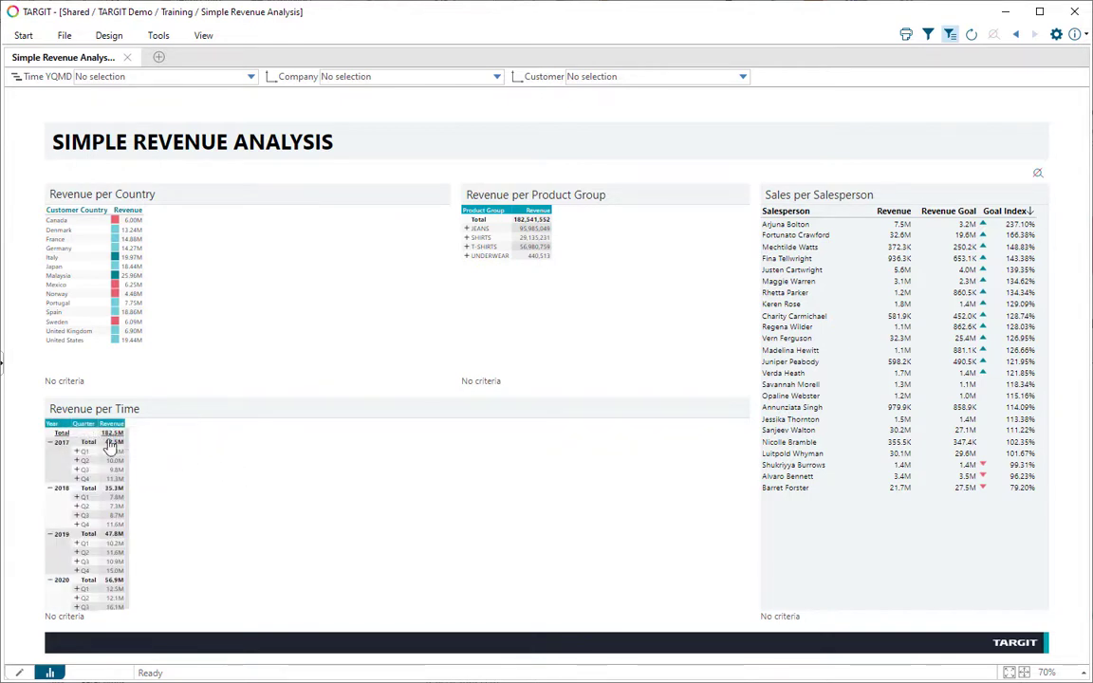
Step: Toggle Revenue per Time between chart and data, ending on the chart, and return Revenue per Country to its map
mouse_move(135, 450)
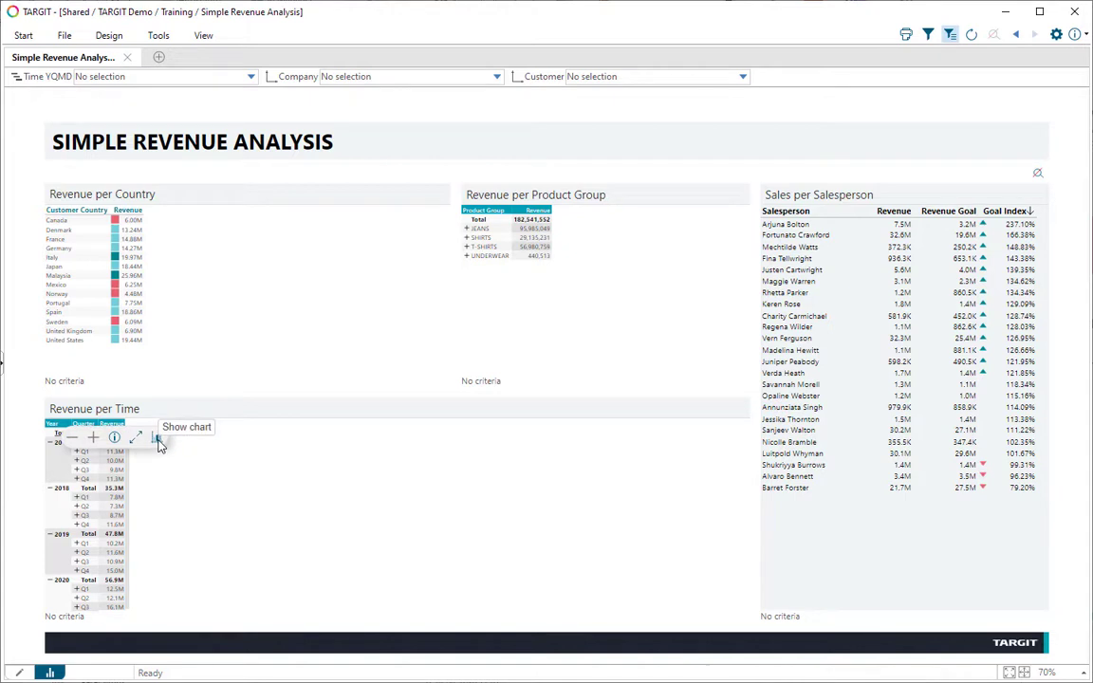
left_click(157, 440)
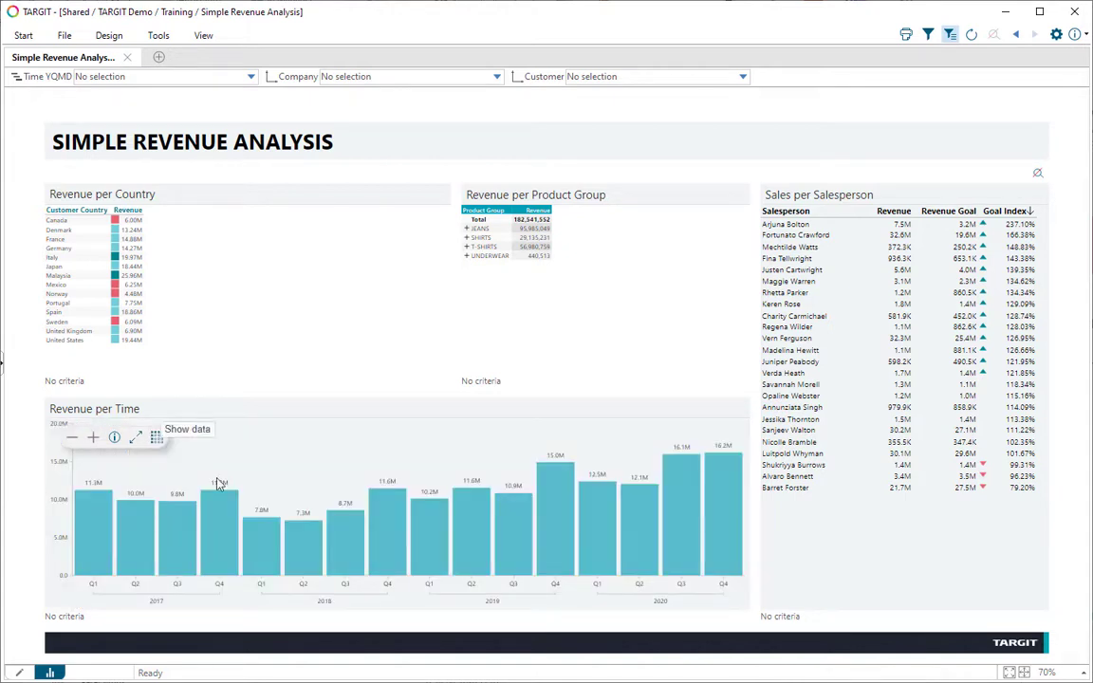
left_click(157, 439)
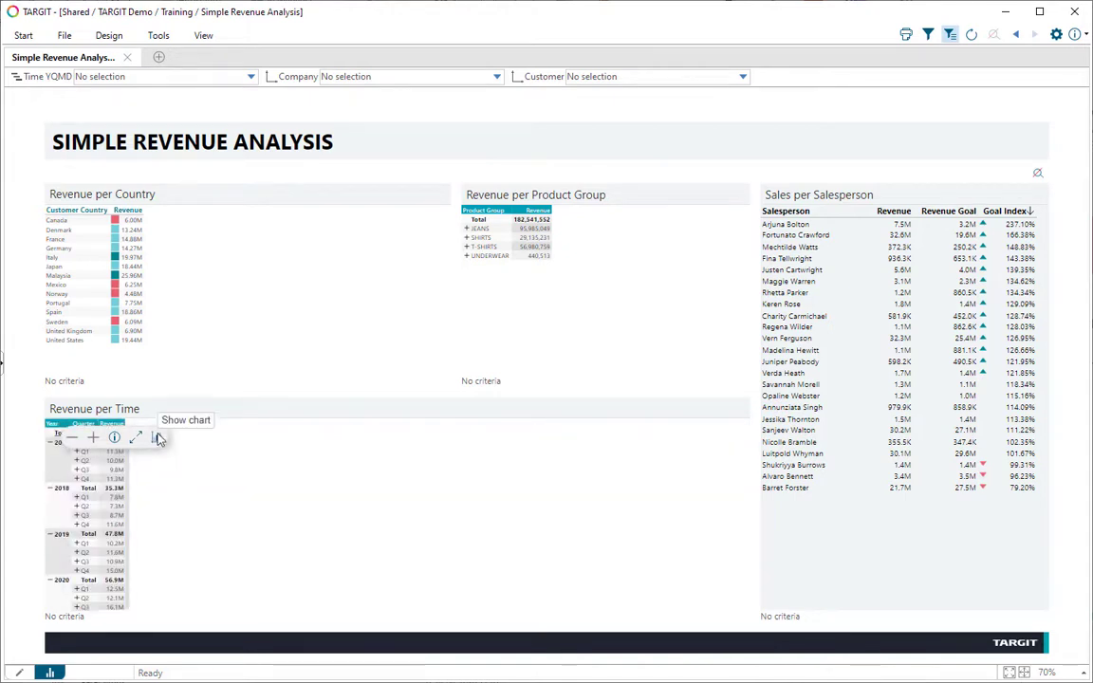
left_click(158, 438)
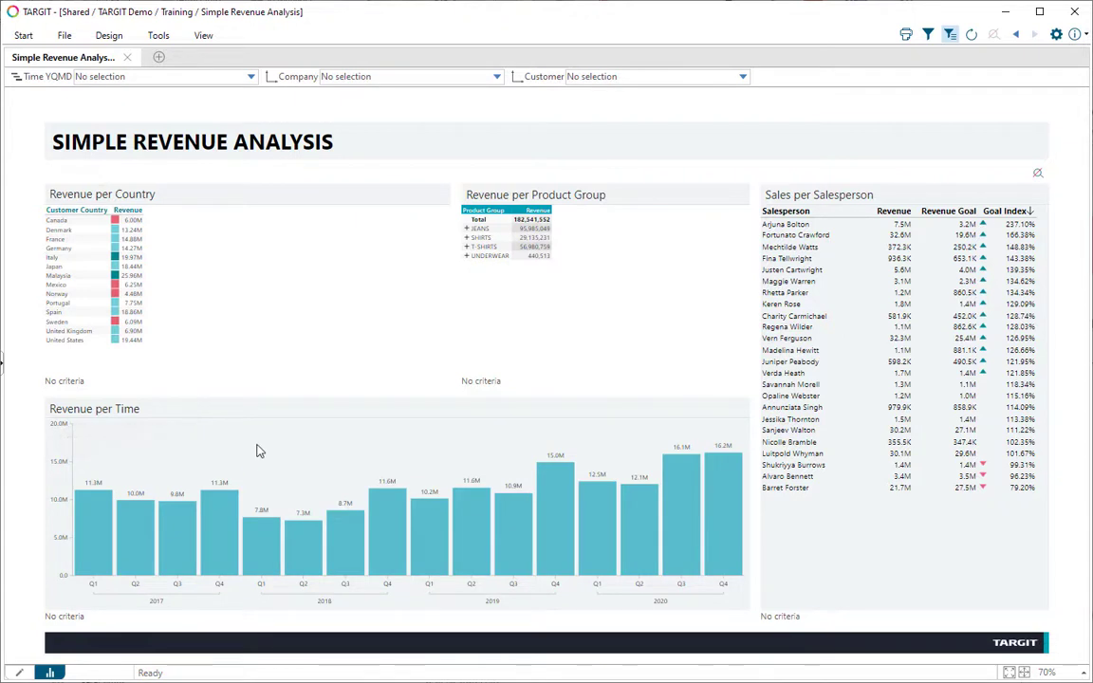
left_click(115, 226)
Step: Expand the JEANS and SHIRTS groups in turn in the Revenue per Product Group table, collapsing each one after viewing its products
mouse_move(593, 268)
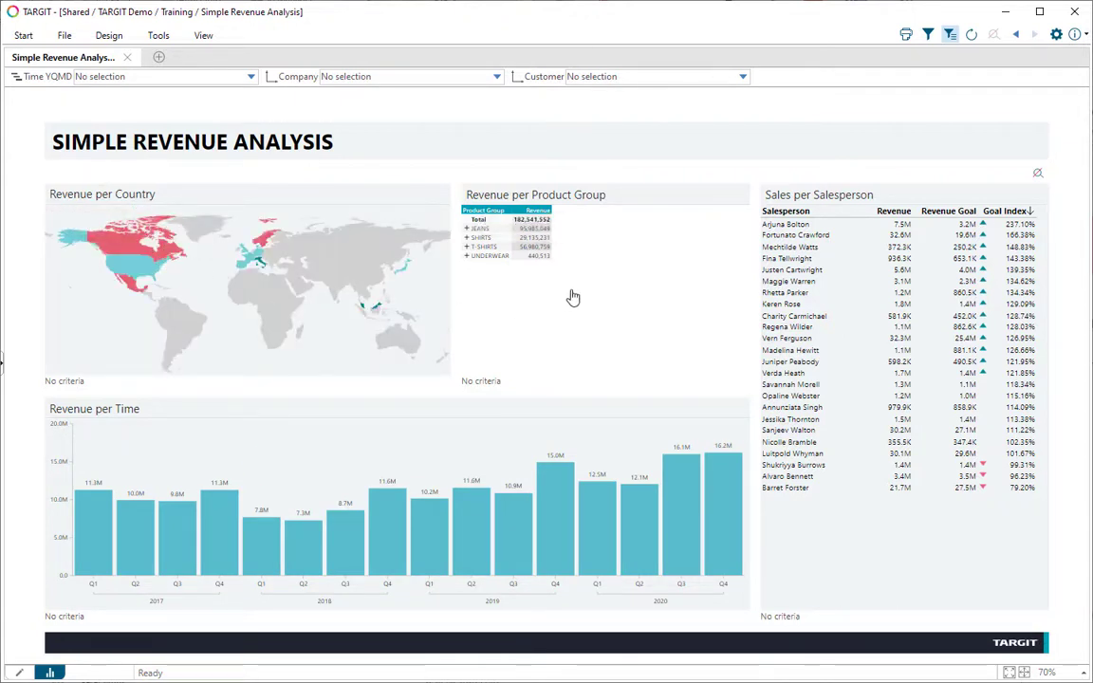
left_click(466, 230)
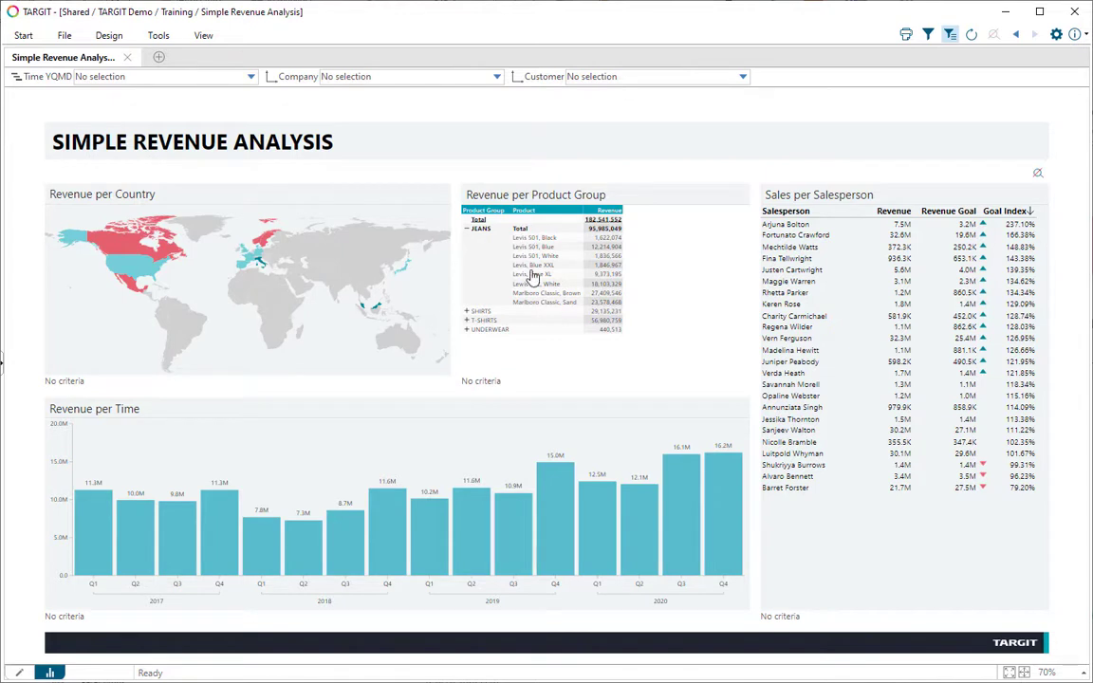
left_click(468, 237)
left_click(468, 237)
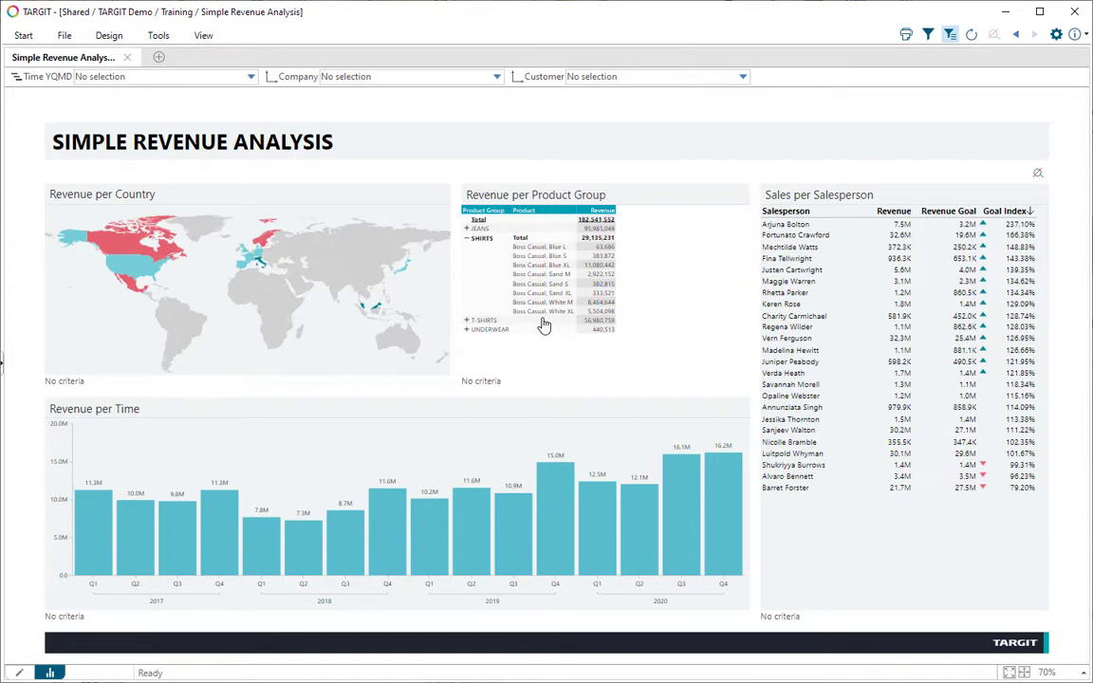
left_click(467, 237)
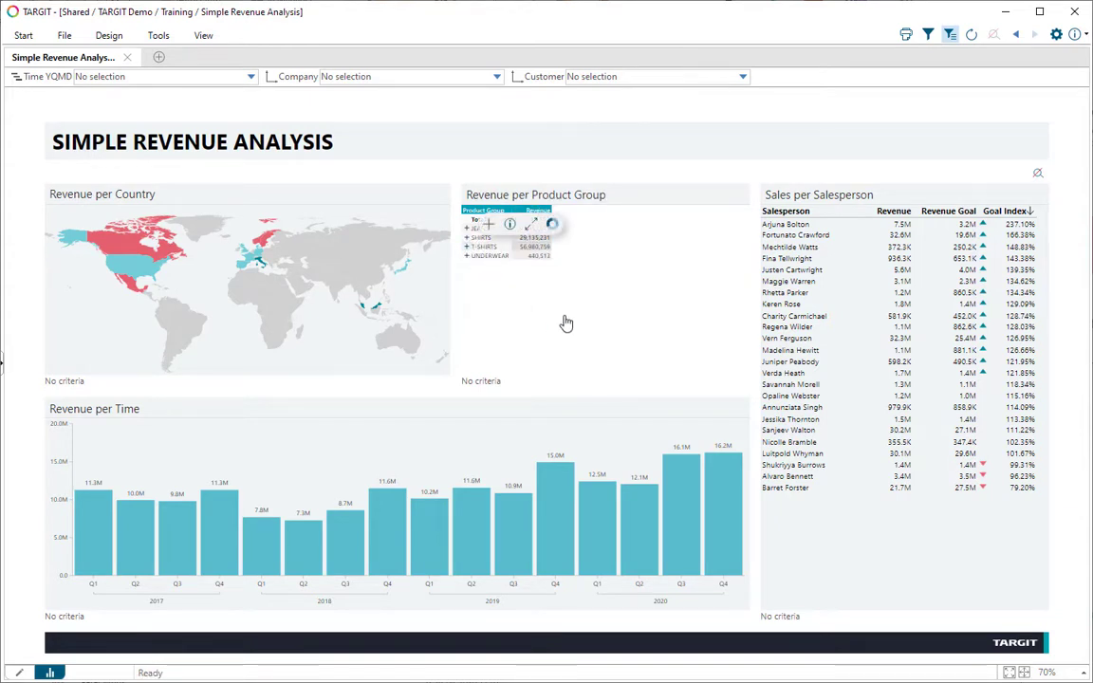
Step: Expand the Revenue per Product Group table to product level, look through the products, and collapse it back to the donut chart
left_click(489, 228)
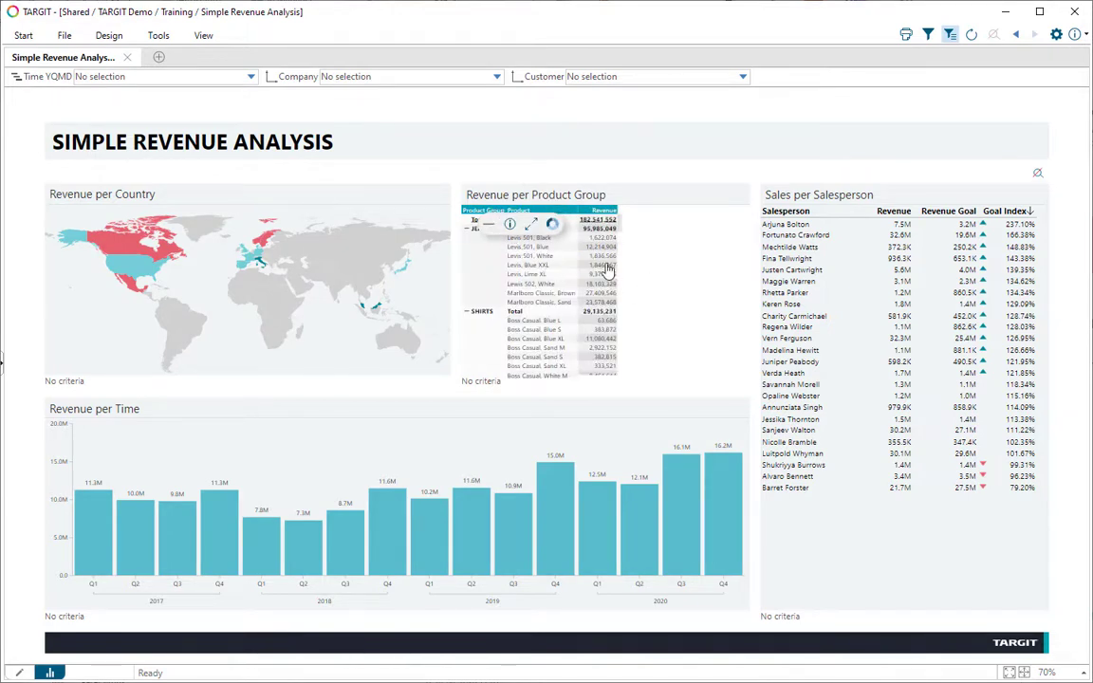
scroll(608, 275, "down", 10)
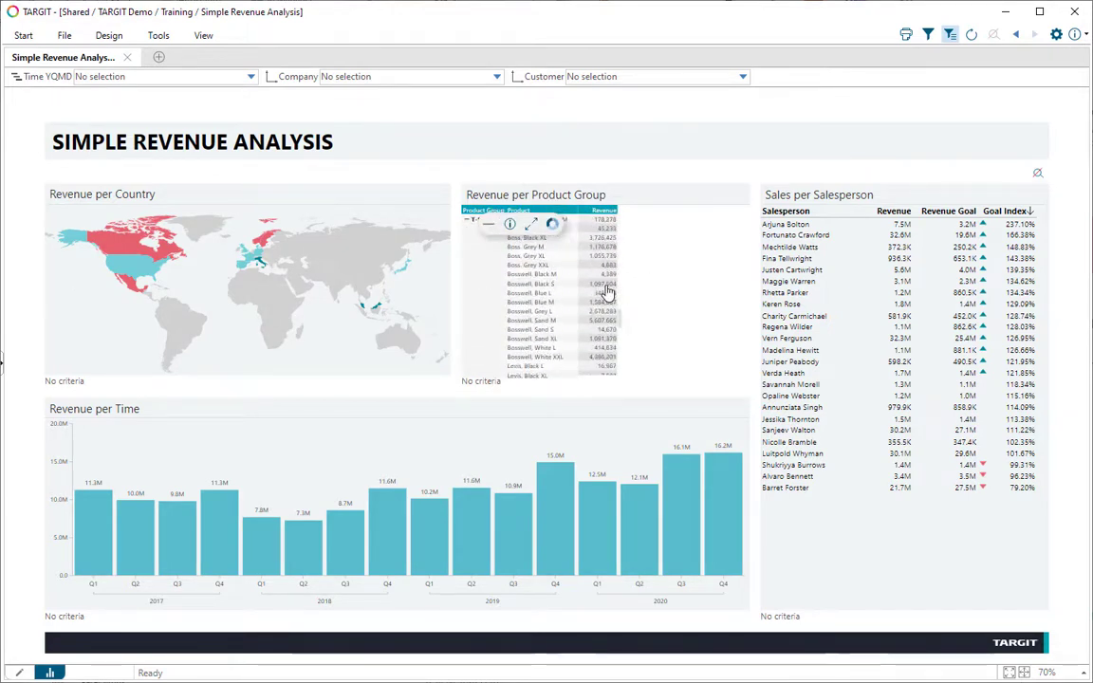
scroll(608, 292, "down", 3)
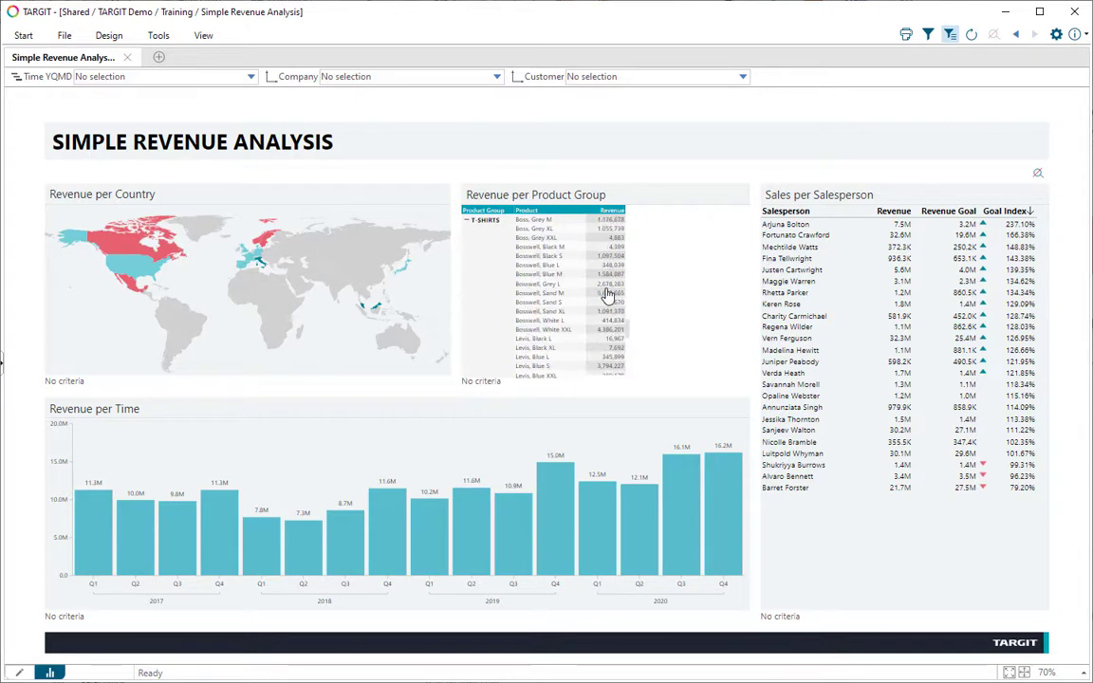
scroll(606, 286, "up", 13)
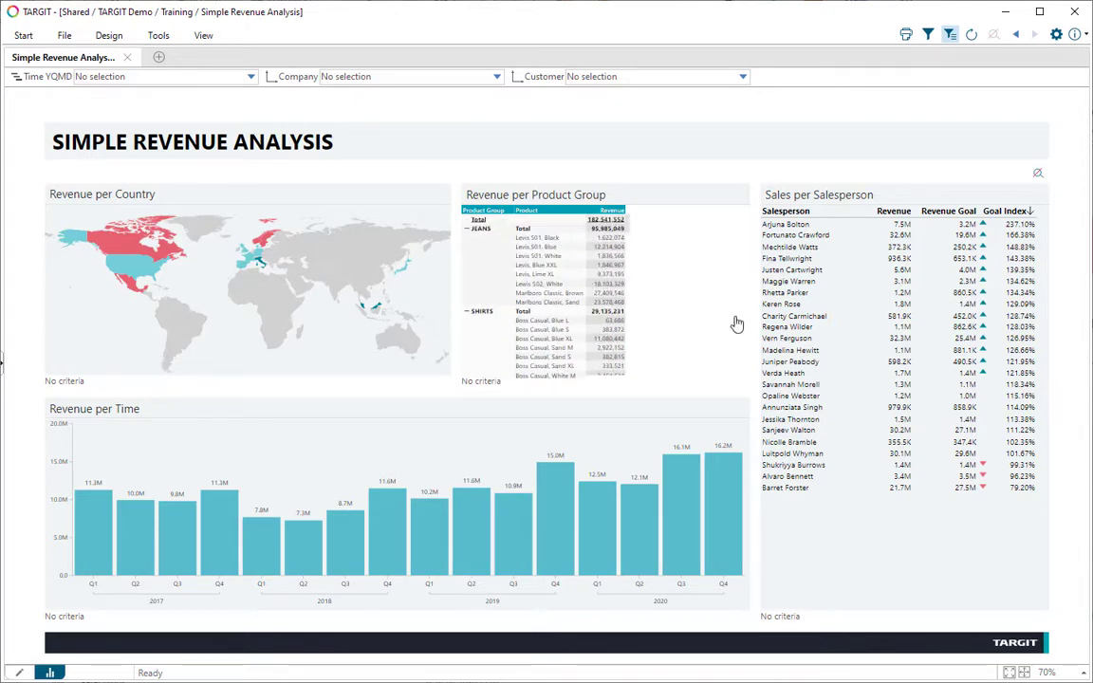
mouse_move(515, 246)
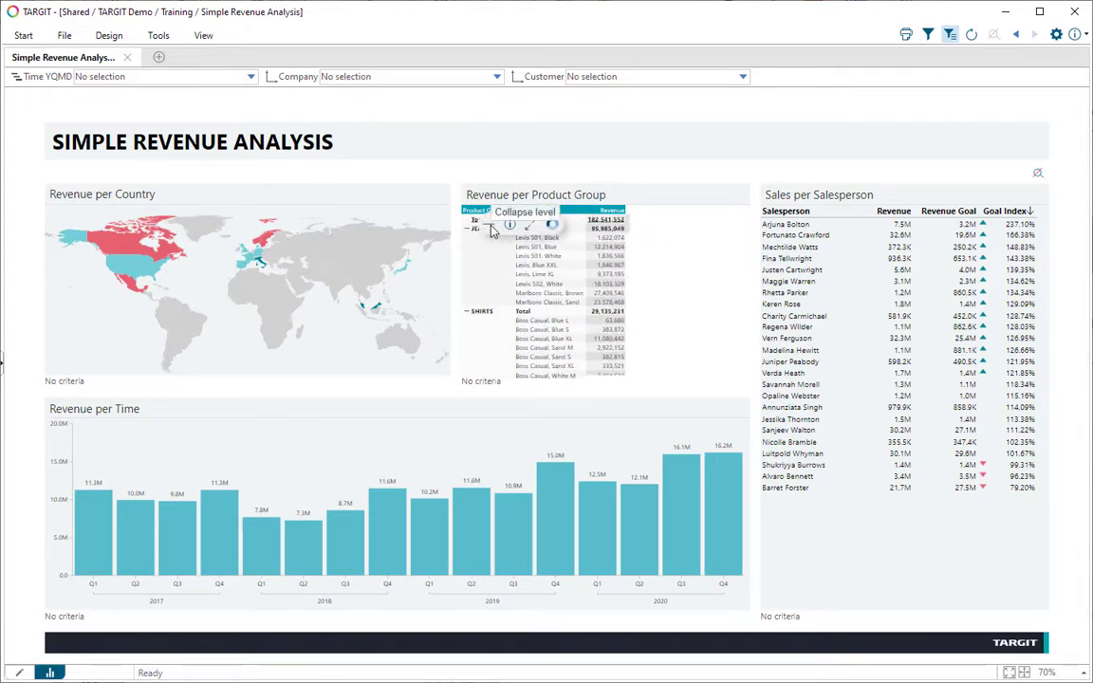
left_click(490, 231)
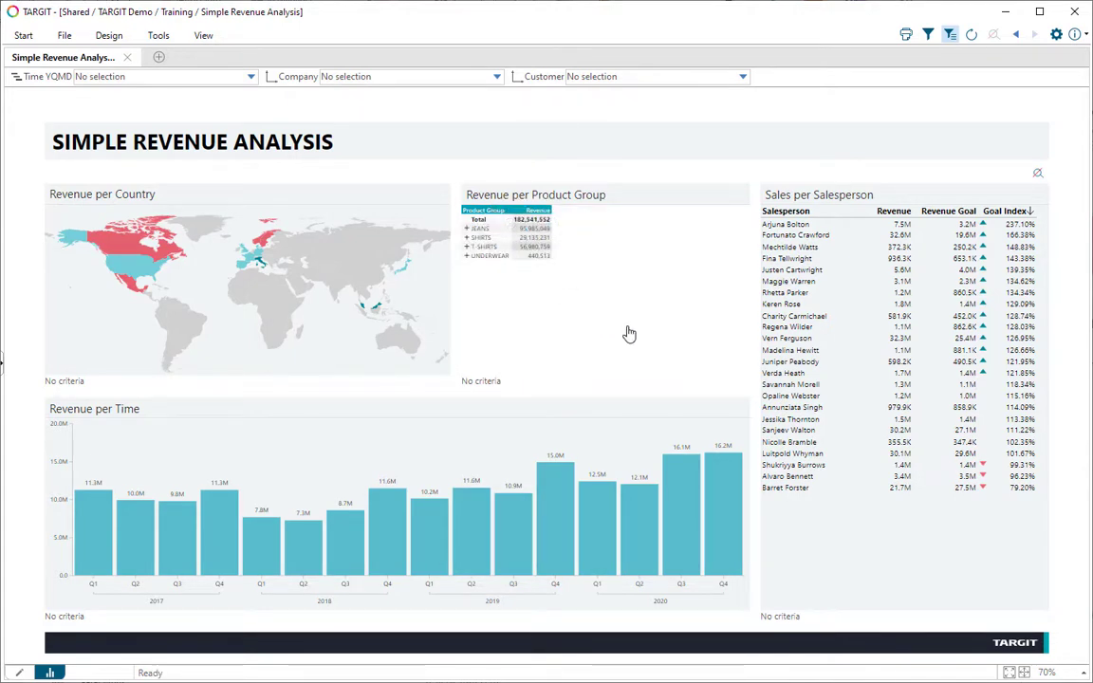
mouse_move(561, 209)
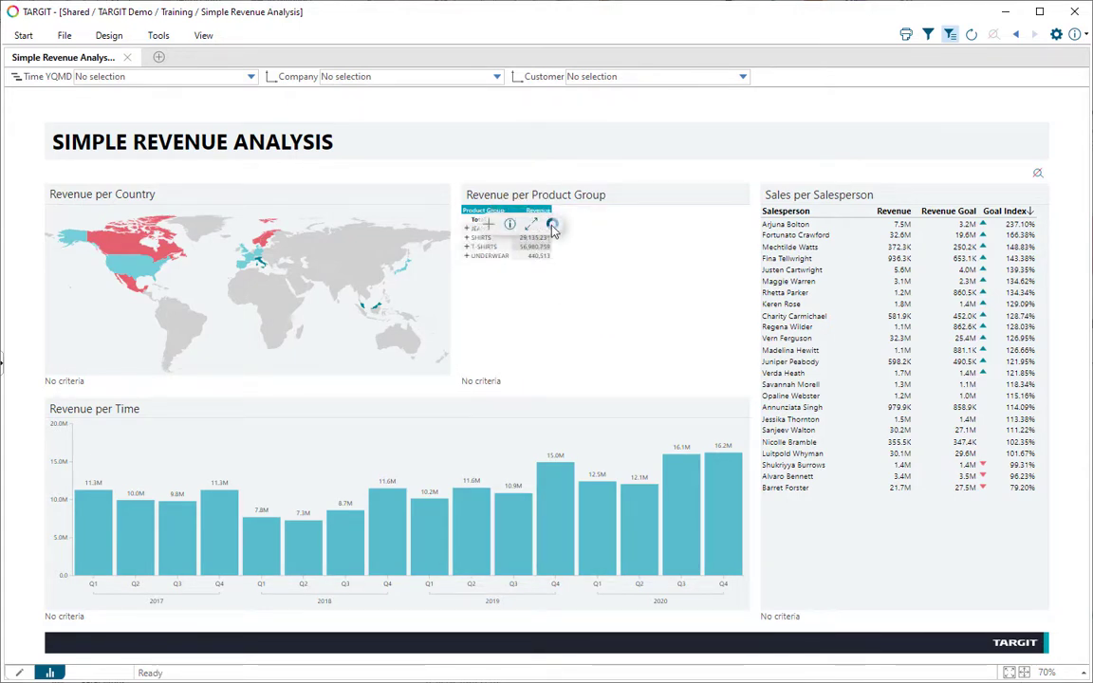
left_click(552, 226)
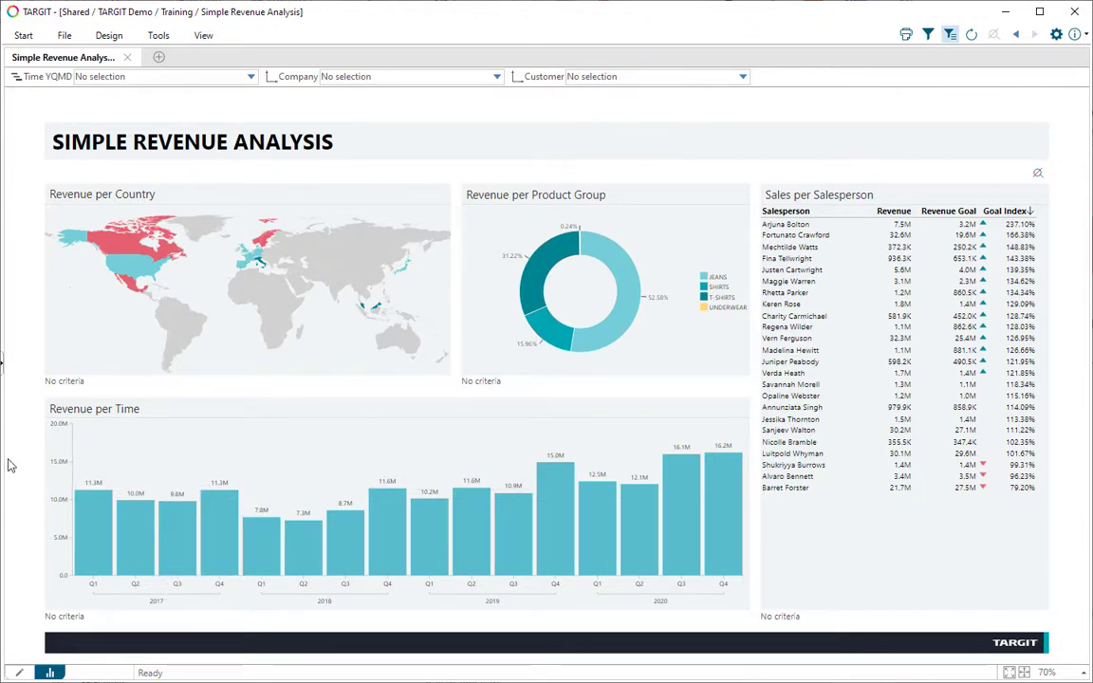
Step: Collapse the Revenue per Time chart from quarters to years
mouse_move(83, 451)
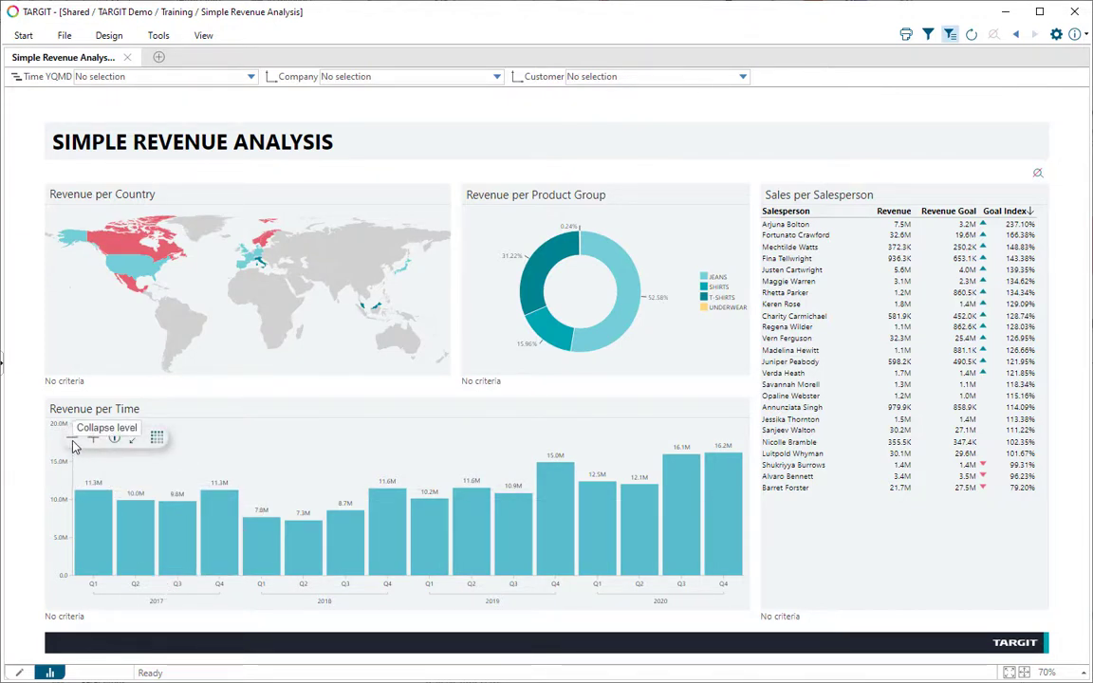
left_click(73, 441)
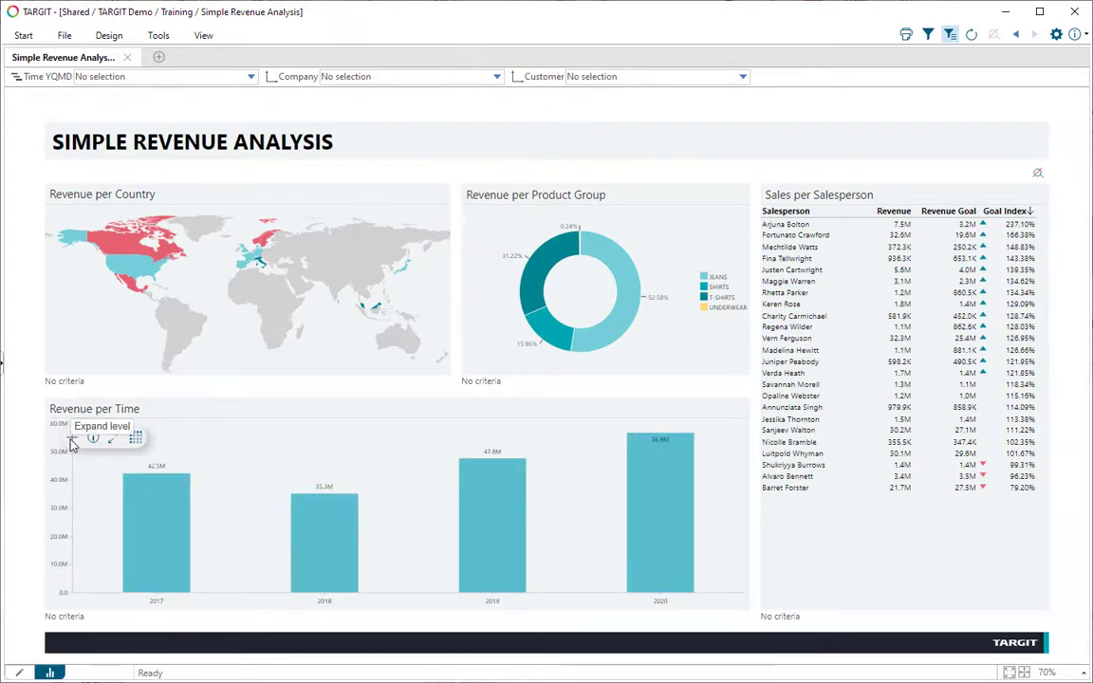
Step: Expand the Revenue per Time chart through quarters and months to individual days, and collapse it back to months
left_click(73, 439)
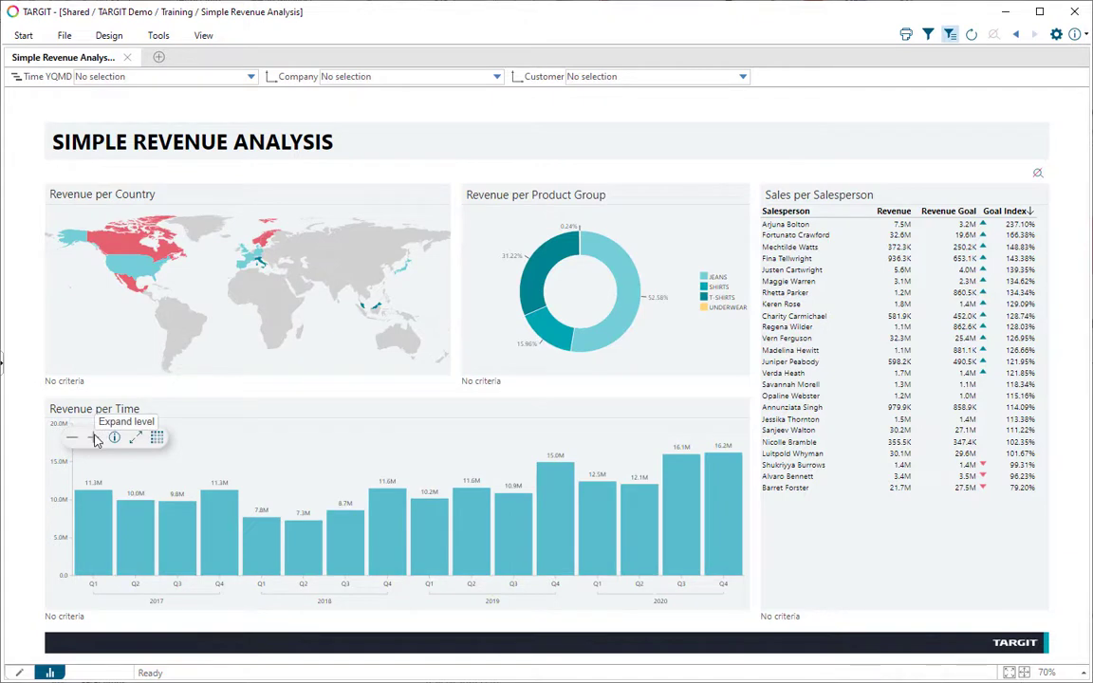
left_click(95, 439)
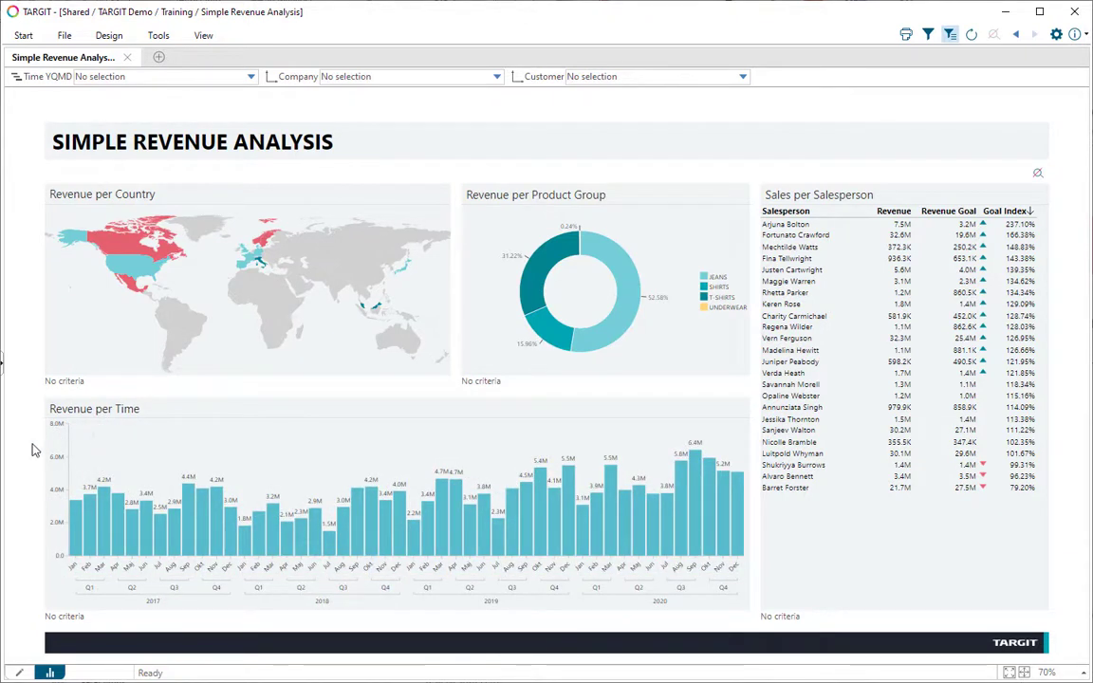
left_click(94, 439)
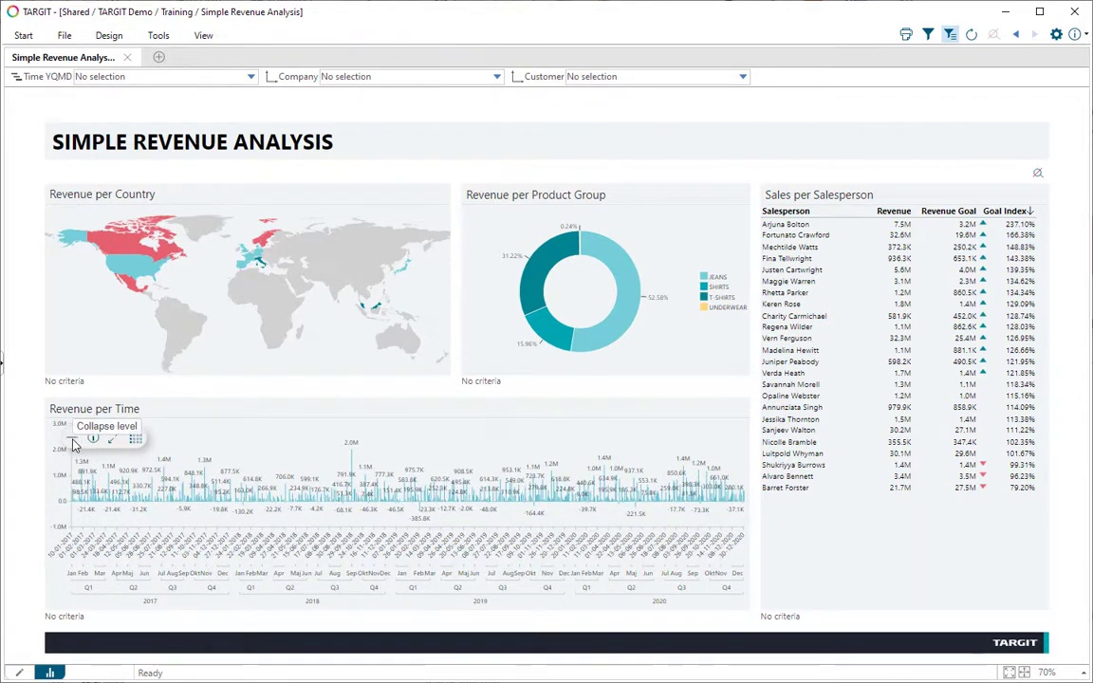
left_click(74, 442)
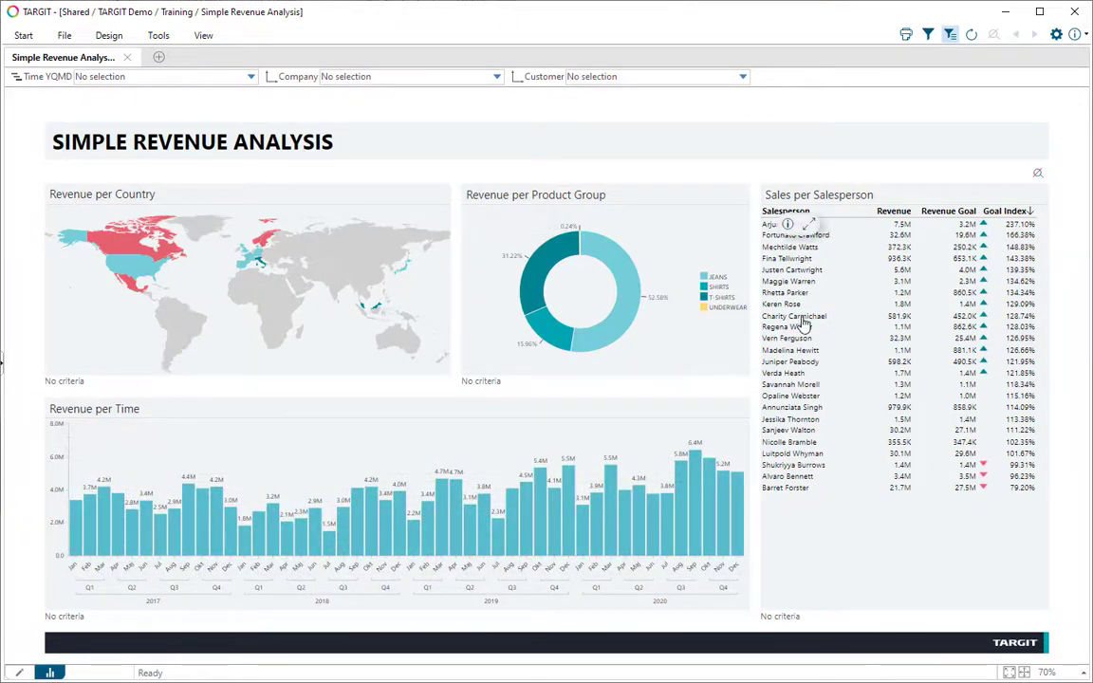
Step: Export the Sales per Salesperson table to Excel and select revenue cell B7 in the exported workbook
right_click(796, 321)
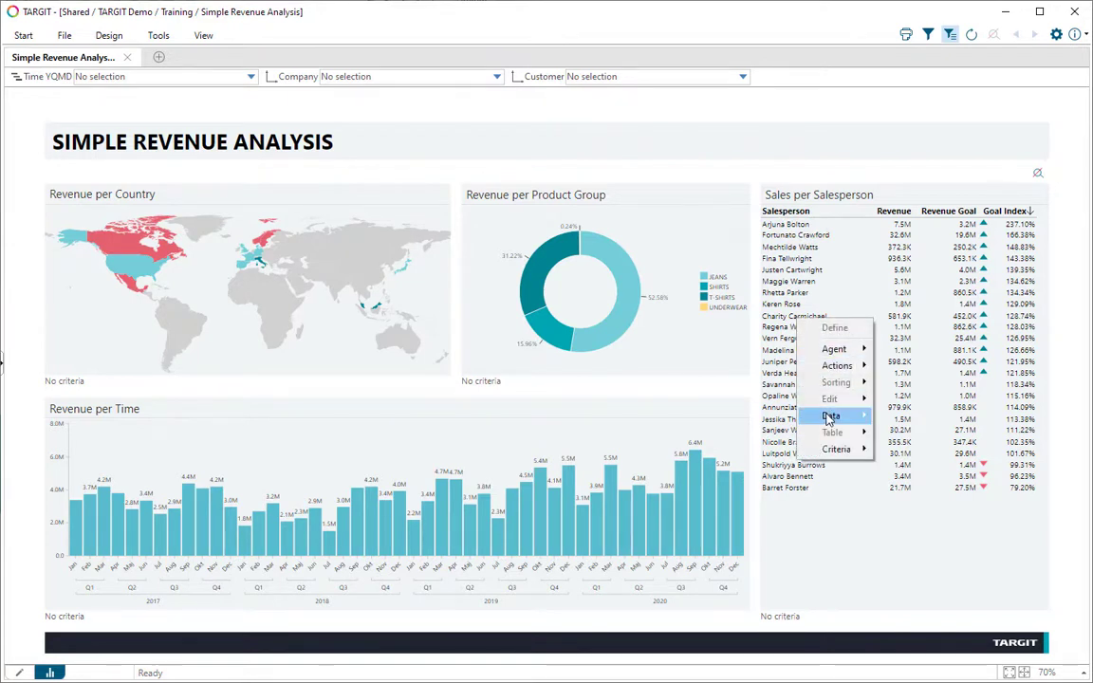
mouse_move(831, 417)
mouse_move(892, 484)
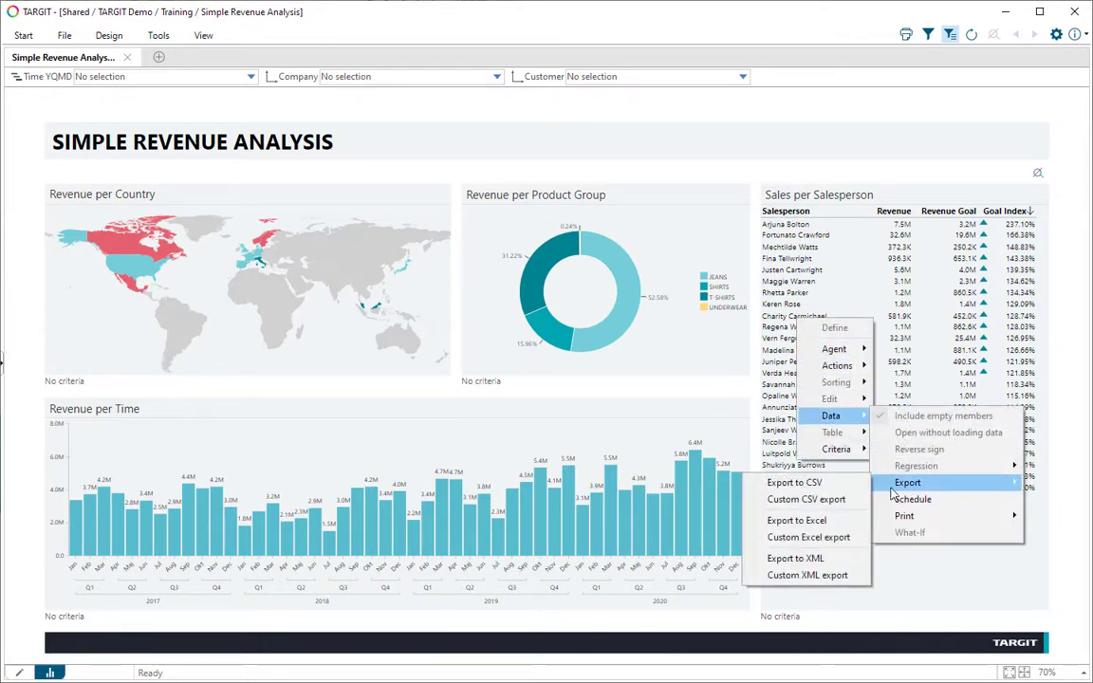
left_click(797, 521)
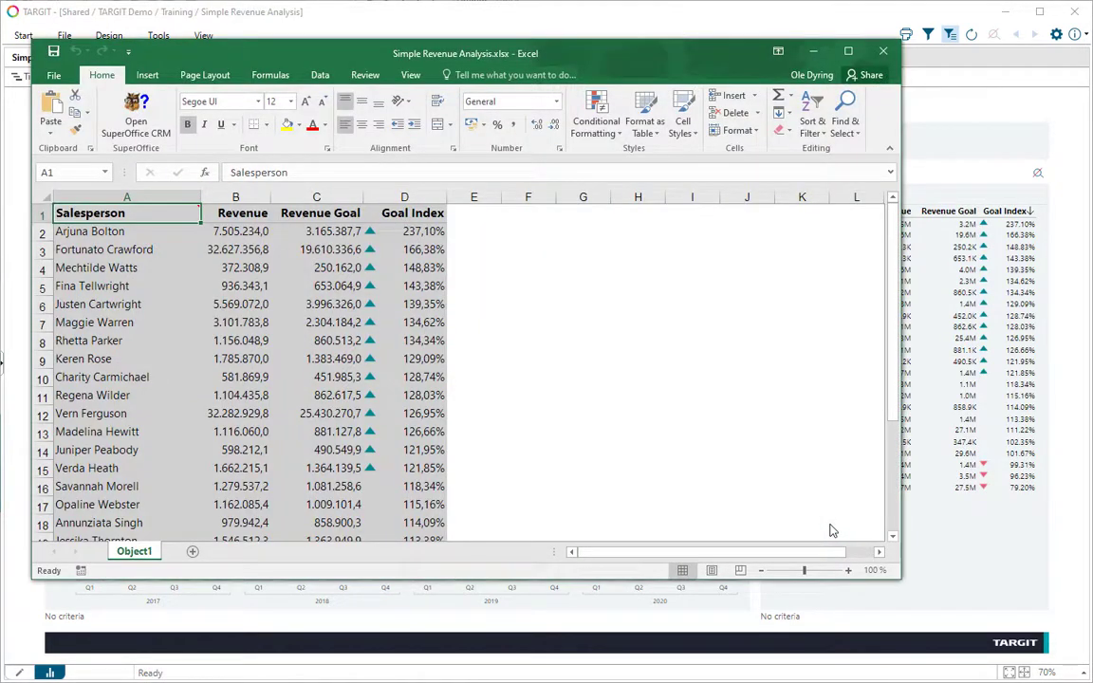
mouse_move(892, 313)
left_mouse_down()
mouse_move(907, 415)
mouse_move(894, 308)
left_mouse_up()
left_click(256, 322)
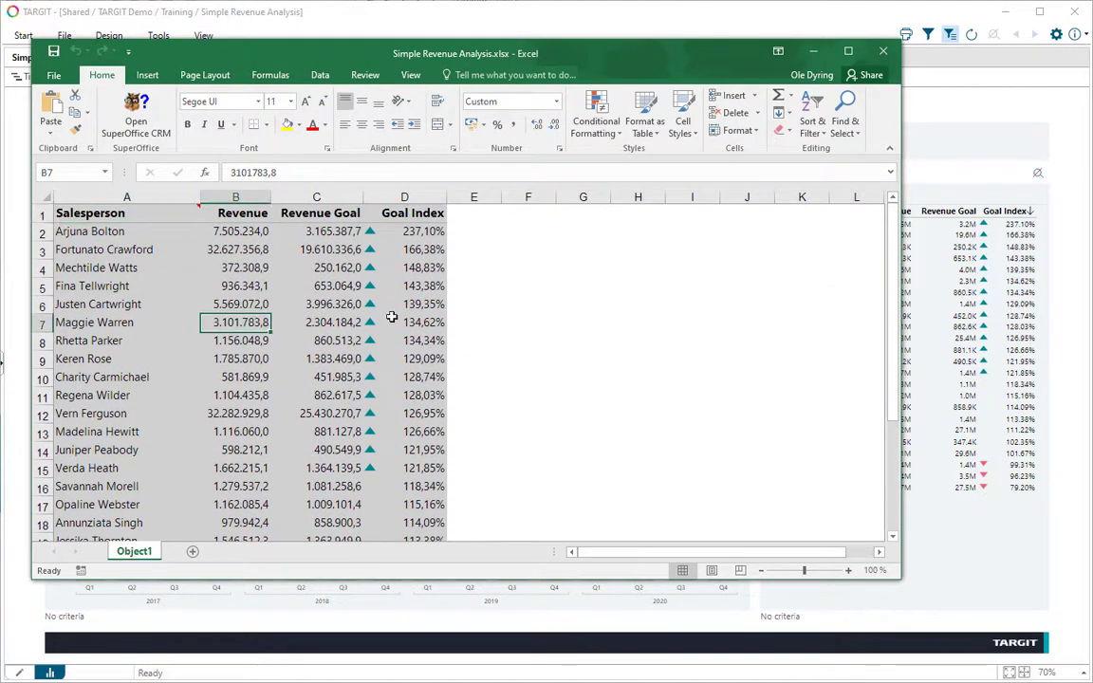